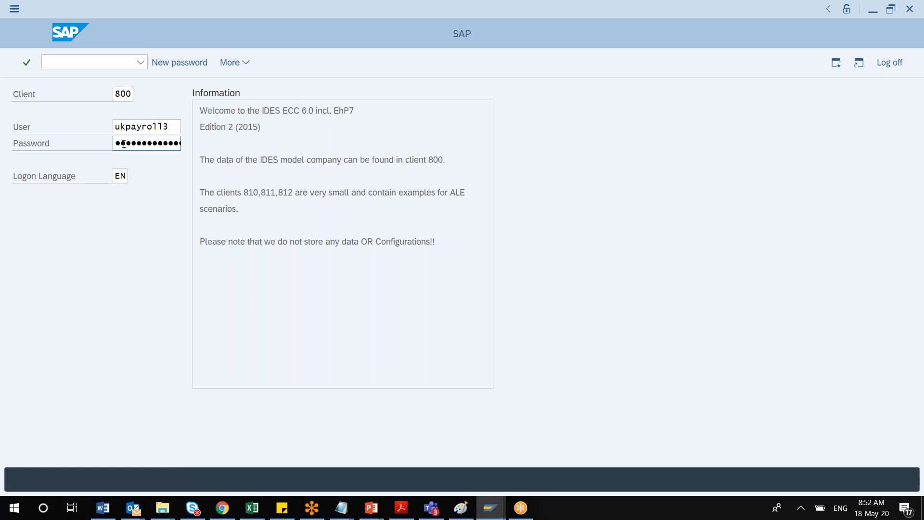
- Log on to client 800 with the credentials already filled in
click(118, 144)
key(Return)
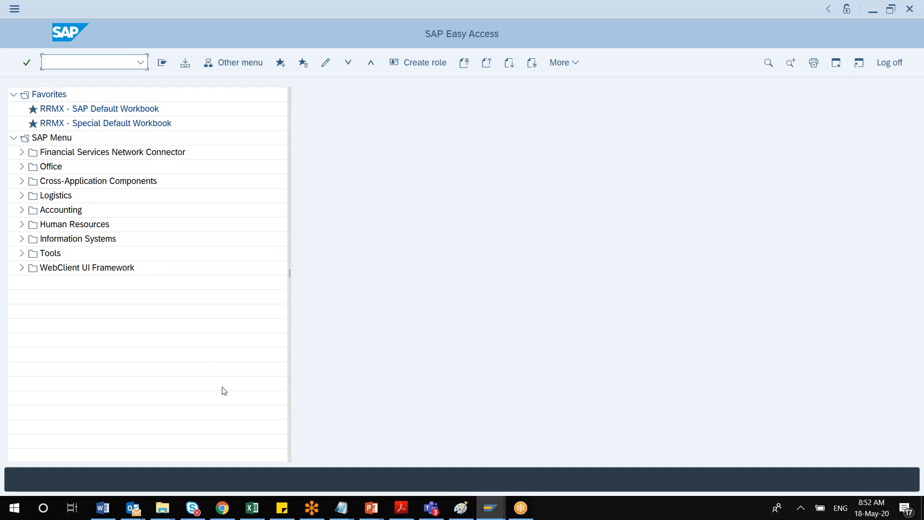
- Switch to the SAP US Payroll V1.0 presentation in PowerPoint and browse back to the ECP Check Tool slide
mouse_move(230, 515)
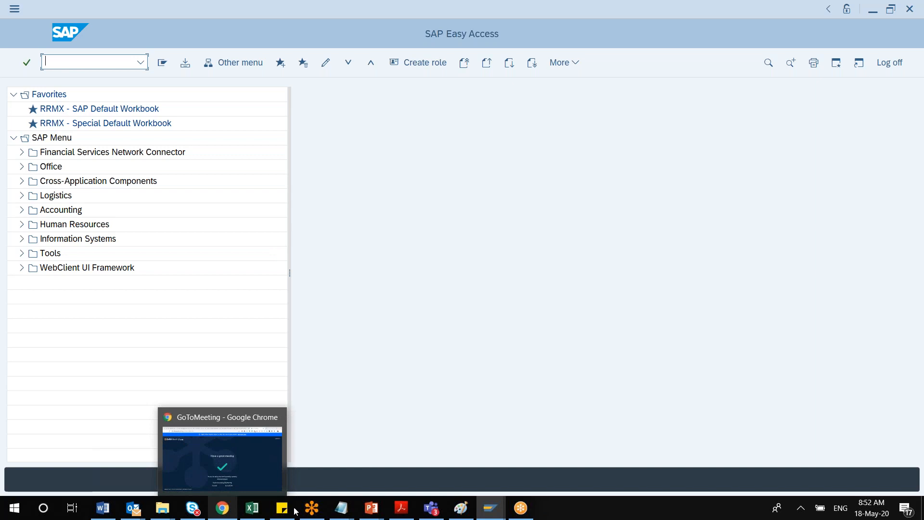
mouse_move(373, 511)
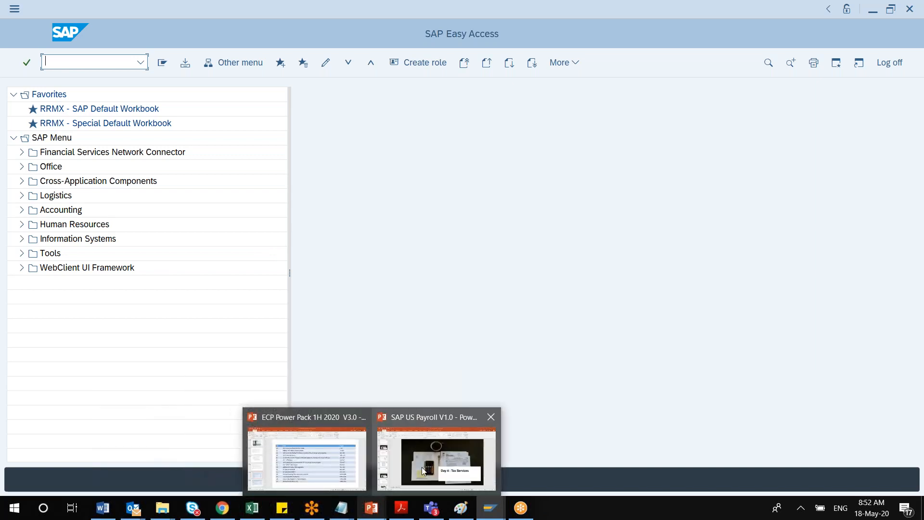
click(424, 468)
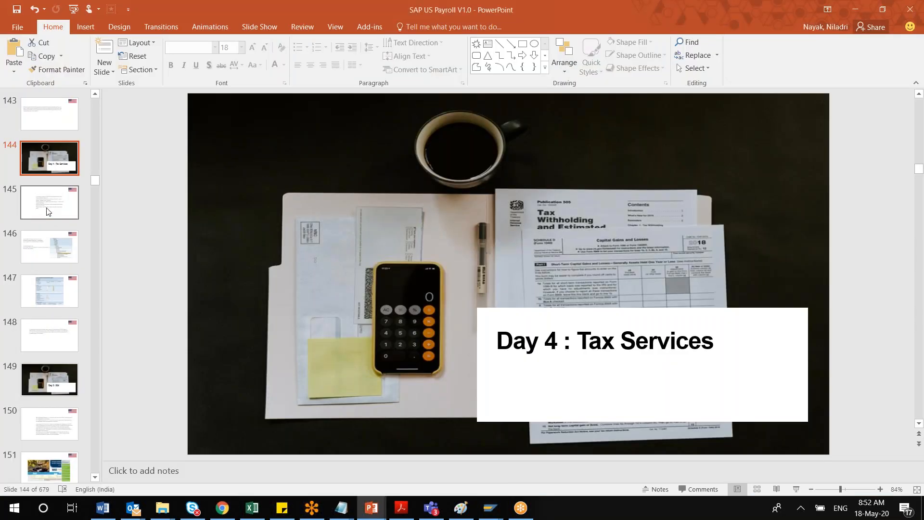
click(48, 210)
key(Up)
key(Up)
key(Up)
key(Up)
key(Up)
key(Up)
key(Up)
key(Up)
key(Up)
key(Up)
key(Up)
key(Up)
key(Up)
key(Up)
key(Up)
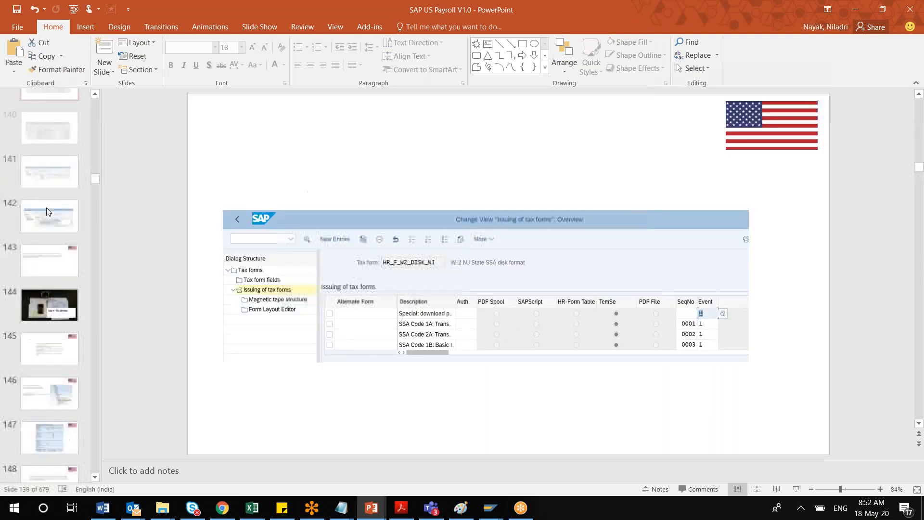
key(Up)
key(Up)
key(Up)
key(Up)
key(Up)
key(Up)
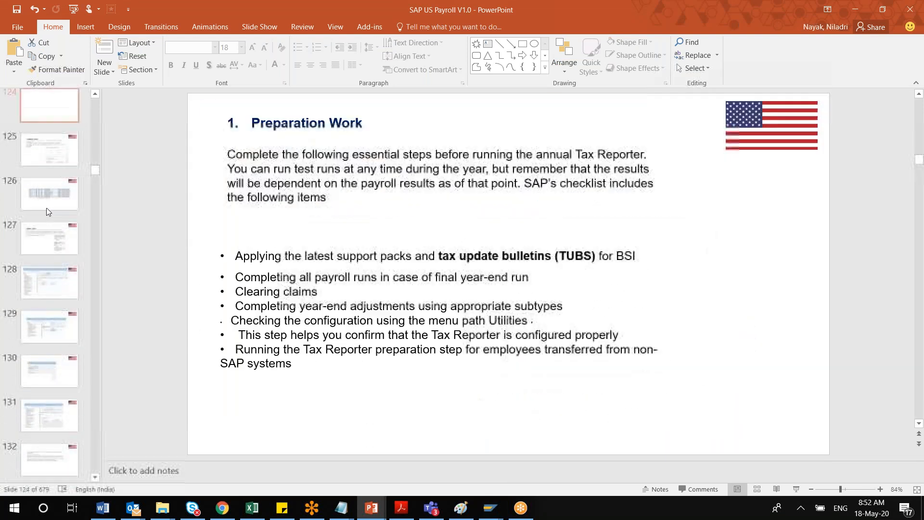
key(Up)
key(Up)
key(Up)
key(Up)
key(Up)
key(Up)
key(Up)
key(Up)
key(Down)
key(Down)
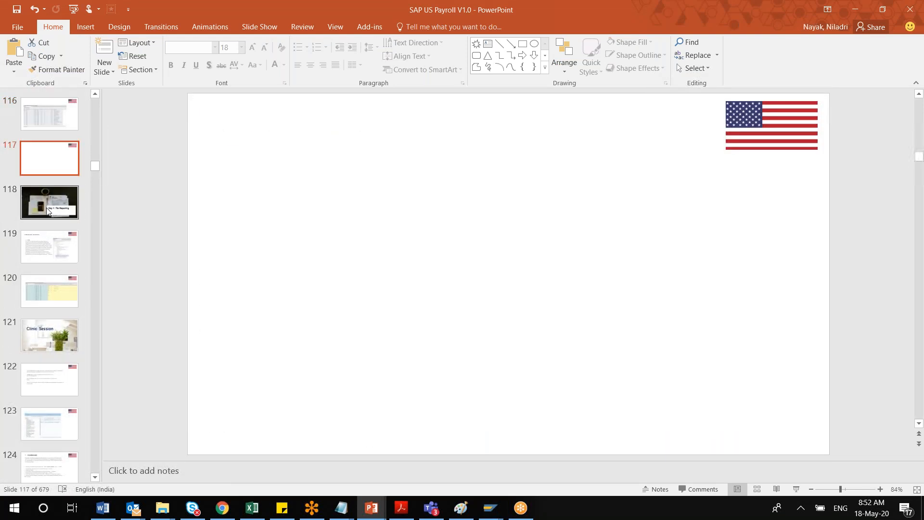
key(Down)
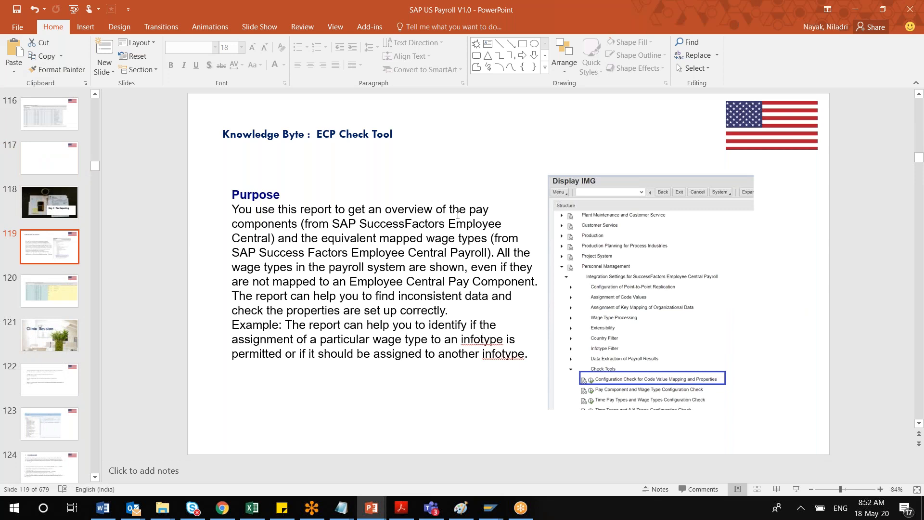
click(600, 288)
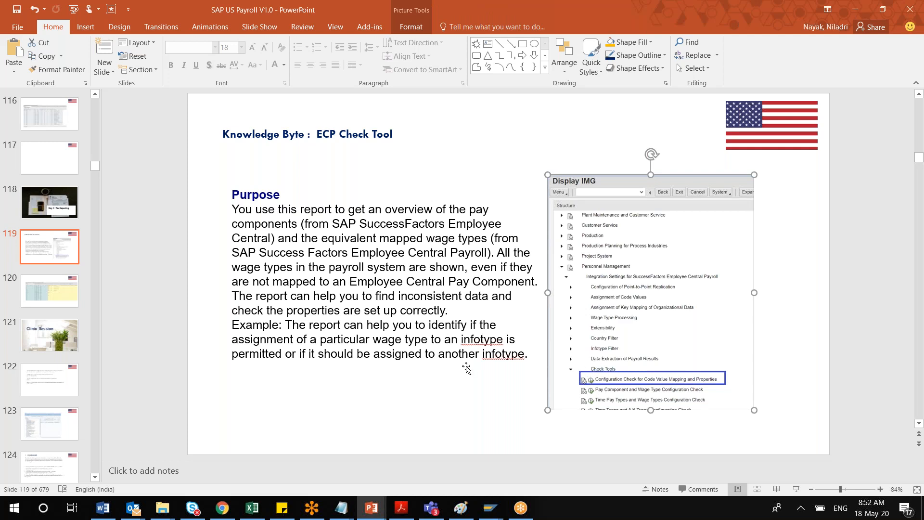
- Switch back to the SAP Easy Access window and start transaction PU19
click(490, 508)
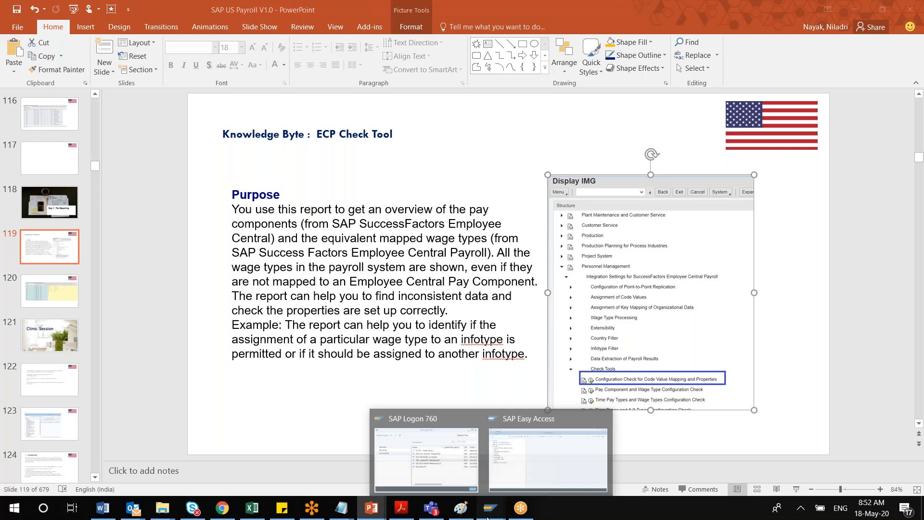
click(547, 463)
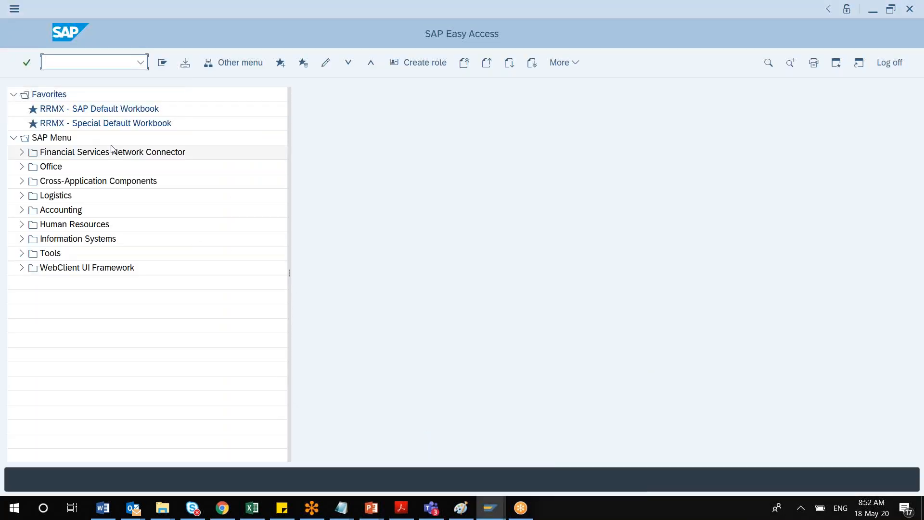
text(pu19)
key(Return)
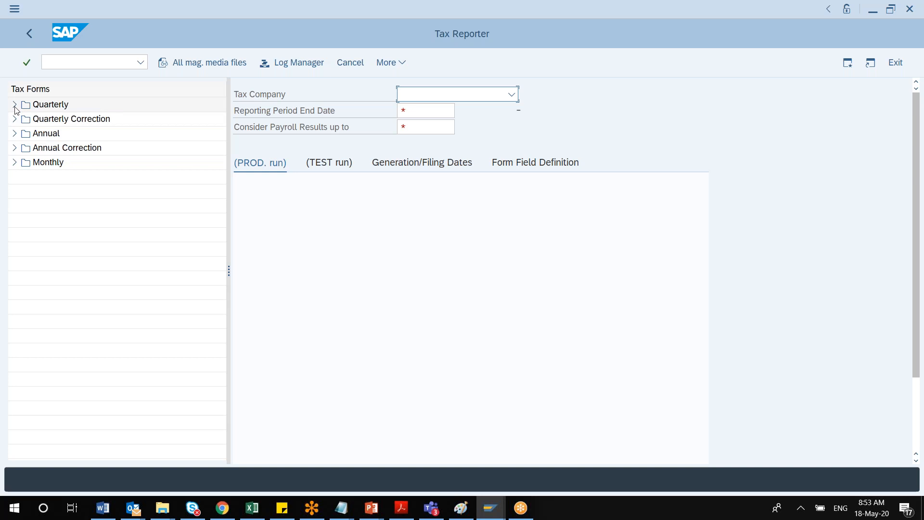
- Choose the monthly tax form SUI Monthly Wage Reporting and set the tax company to SAPCOE Service
click(15, 163)
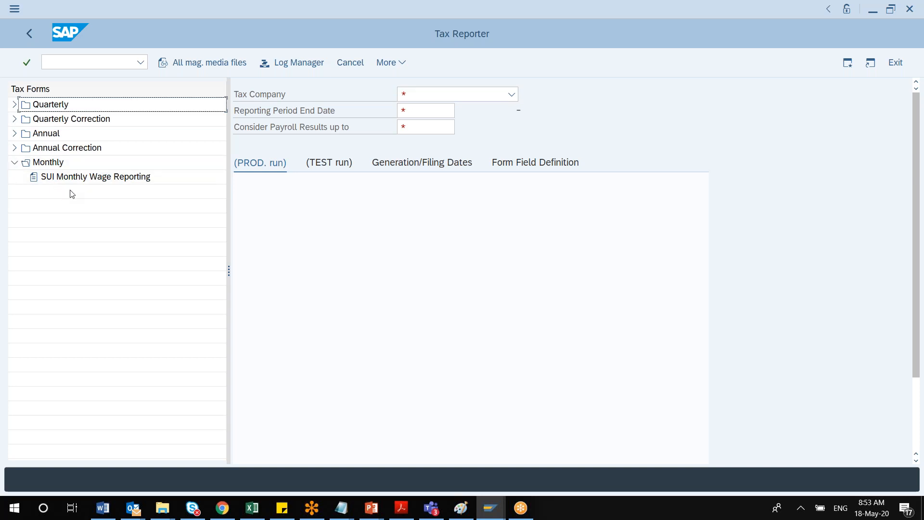
double_click(115, 178)
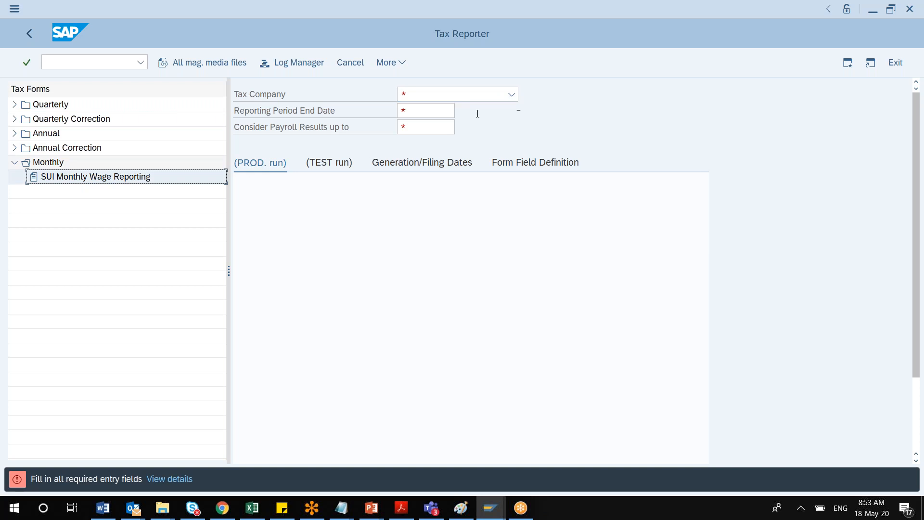
click(512, 95)
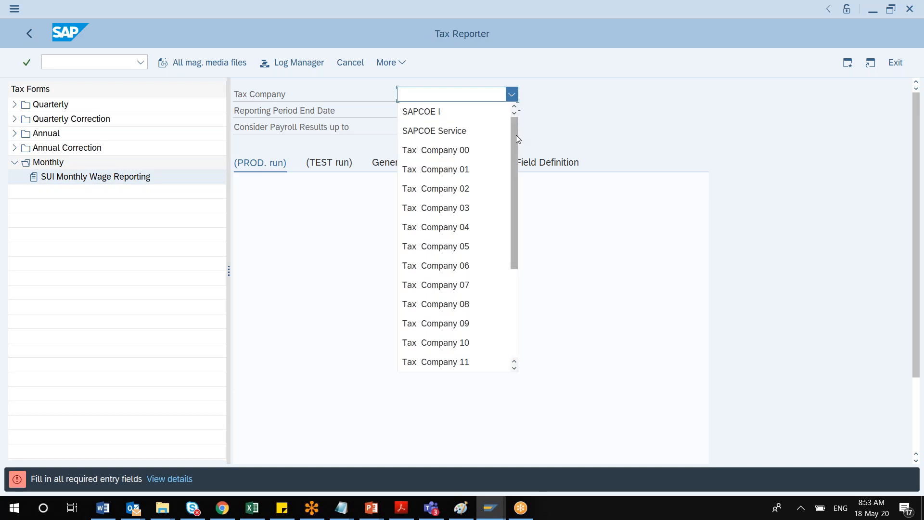
drag(515, 150, 535, 134)
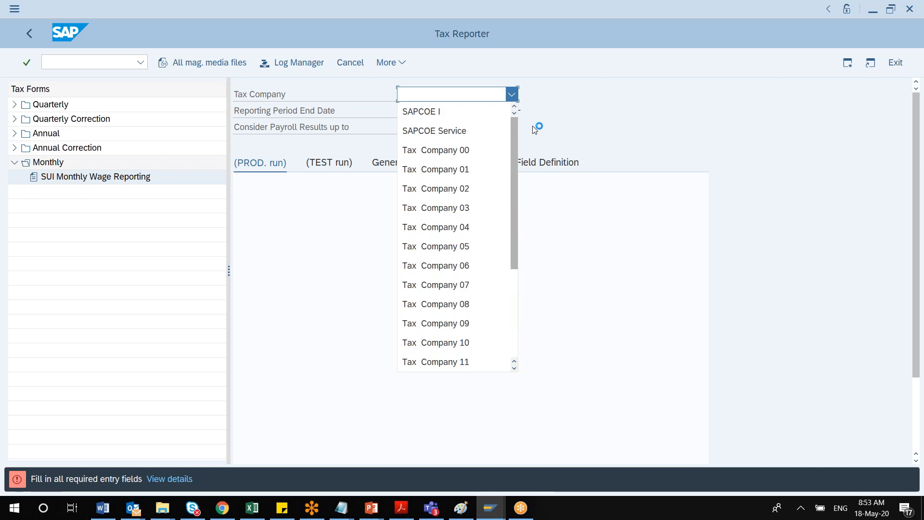
click(448, 131)
- Set both the reporting period end date and the payroll results cut-off date to 31.05.2020, and load the form's run options
click(440, 111)
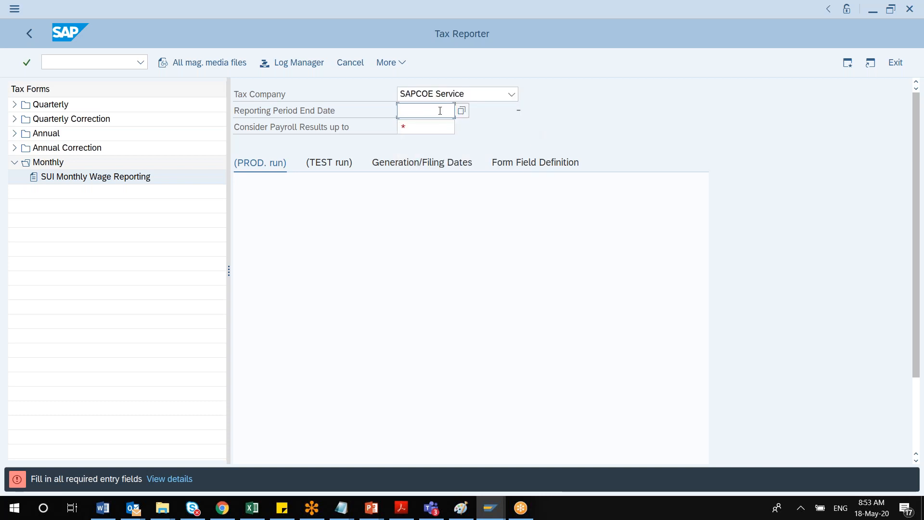
text(4)
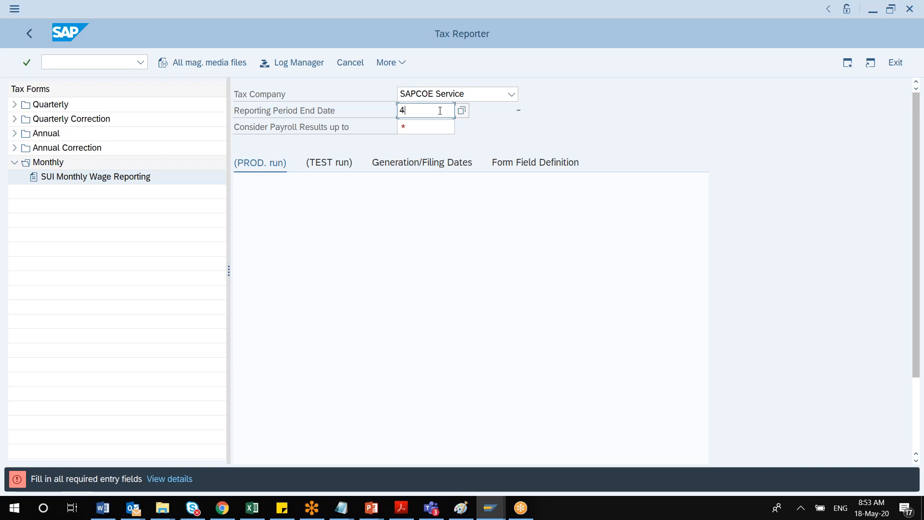
key(BackSpace)
click(439, 128)
click(439, 127)
text(31)
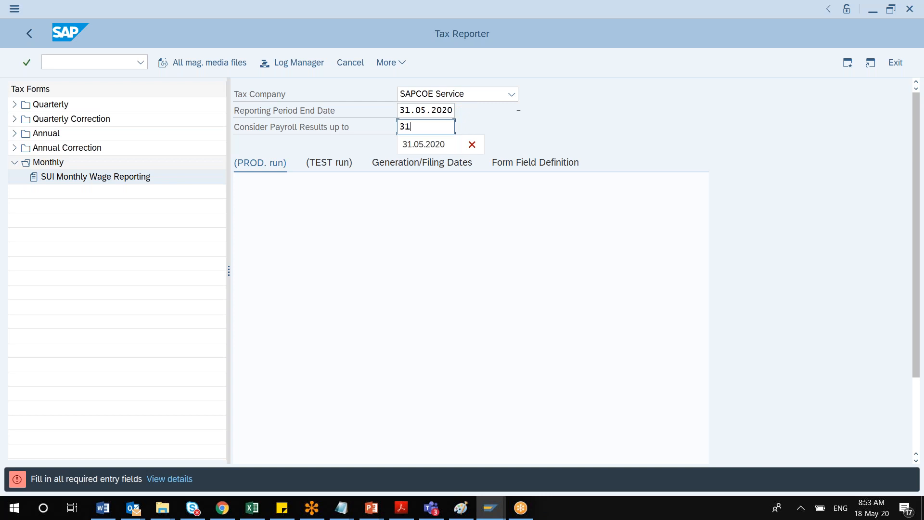
key(Down)
key(Return)
key(Return)
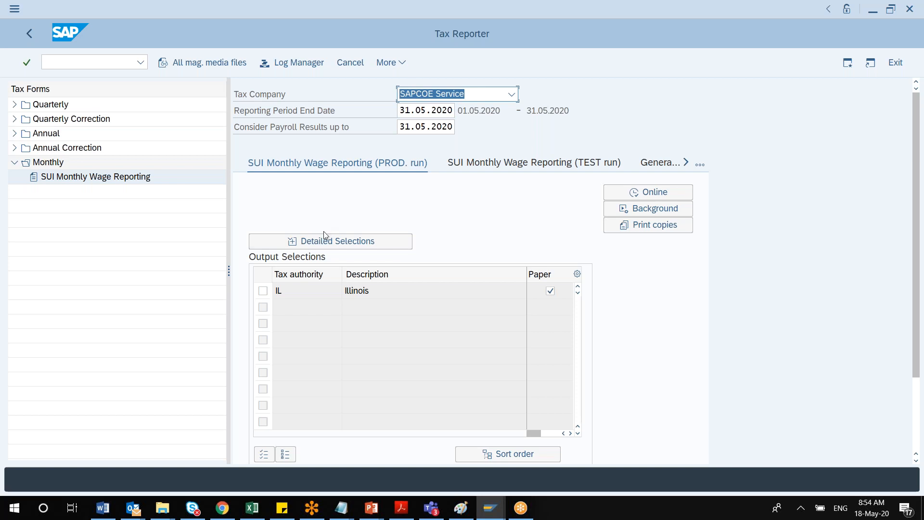
- Try toggling the detailed selections and the selection of the Illinois tax authority row
click(317, 241)
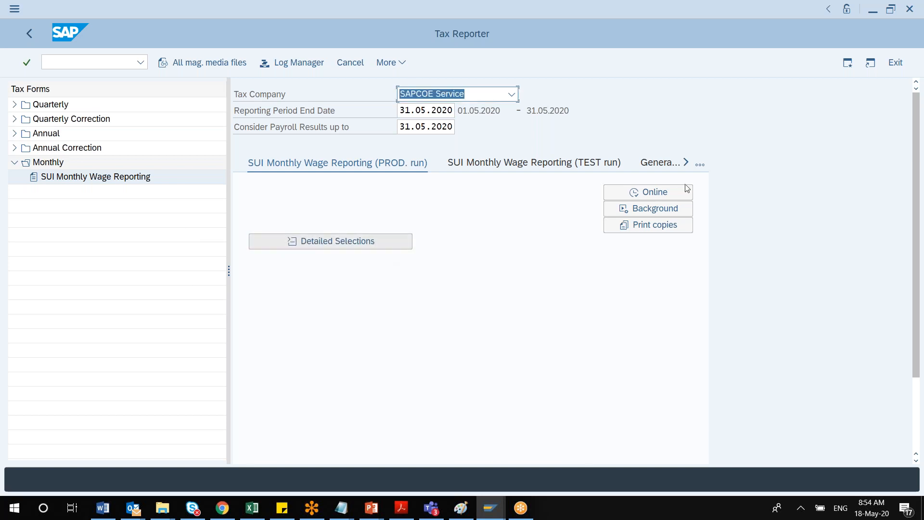
drag(915, 205, 923, 326)
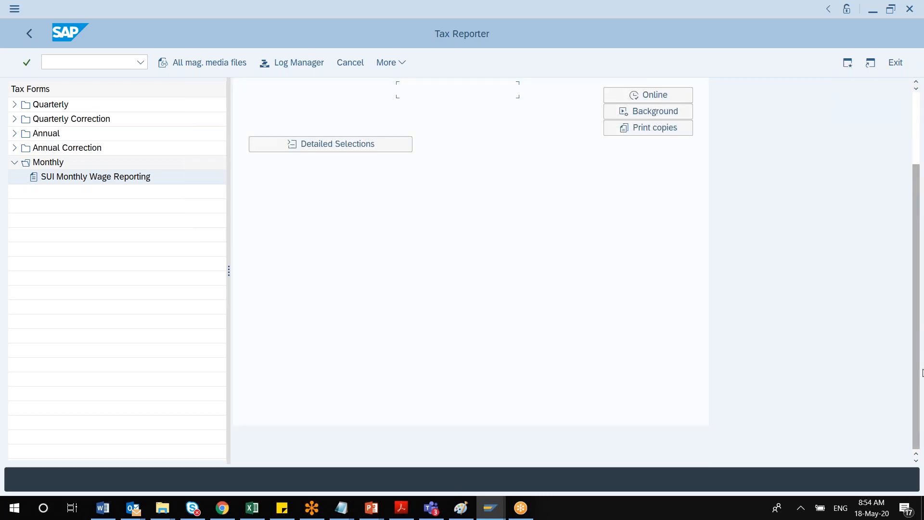
click(283, 216)
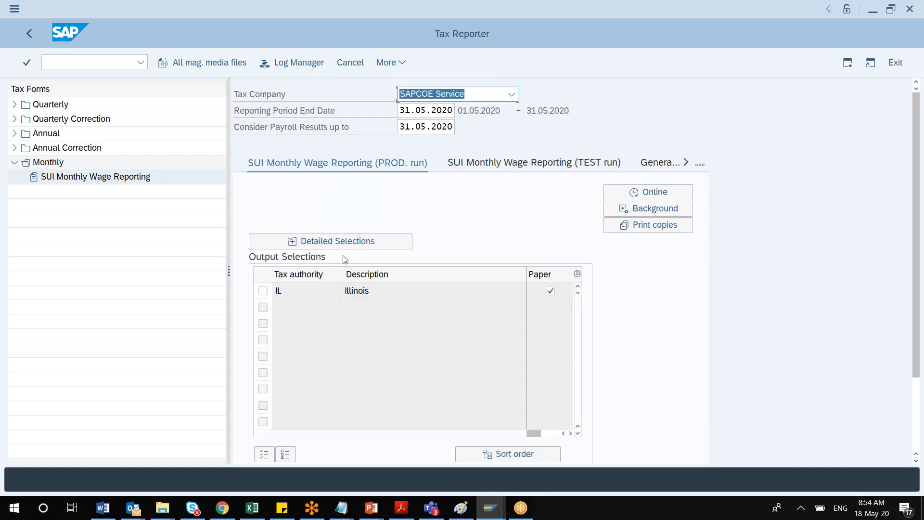
click(264, 291)
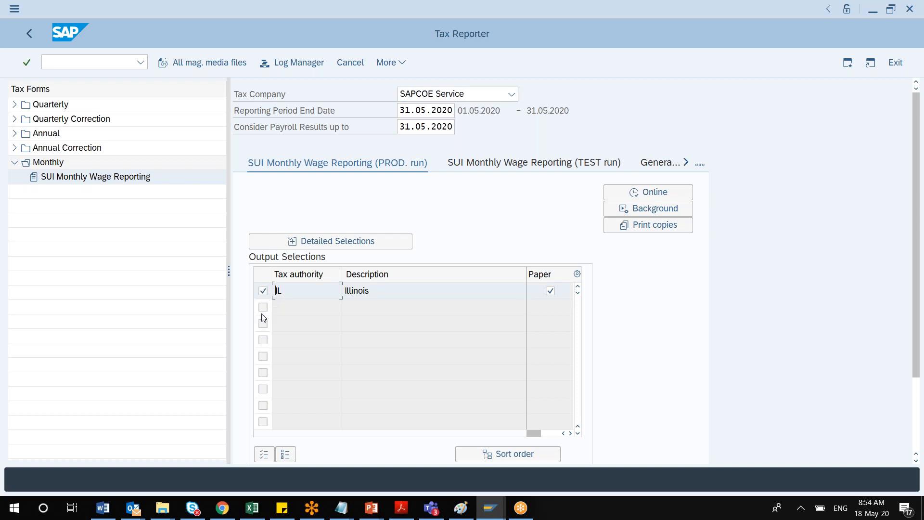
click(263, 291)
- Narrow the output table's Description column to fit the Paper, Mag.media and SAPScript columns, and review the table settings variants
drag(527, 282, 405, 280)
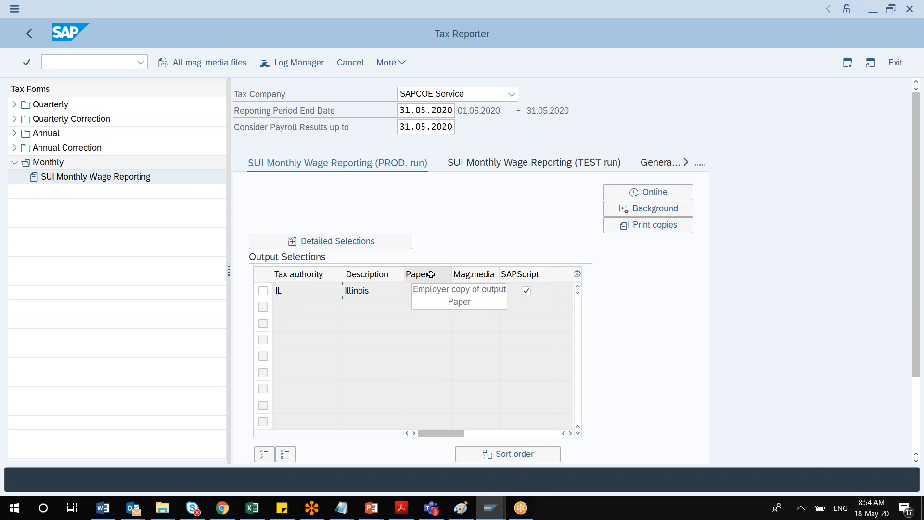
click(428, 290)
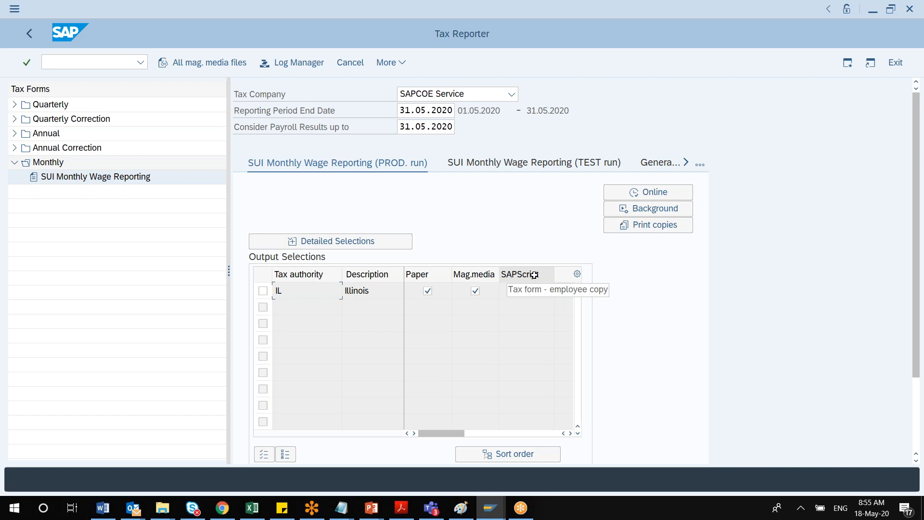
click(578, 274)
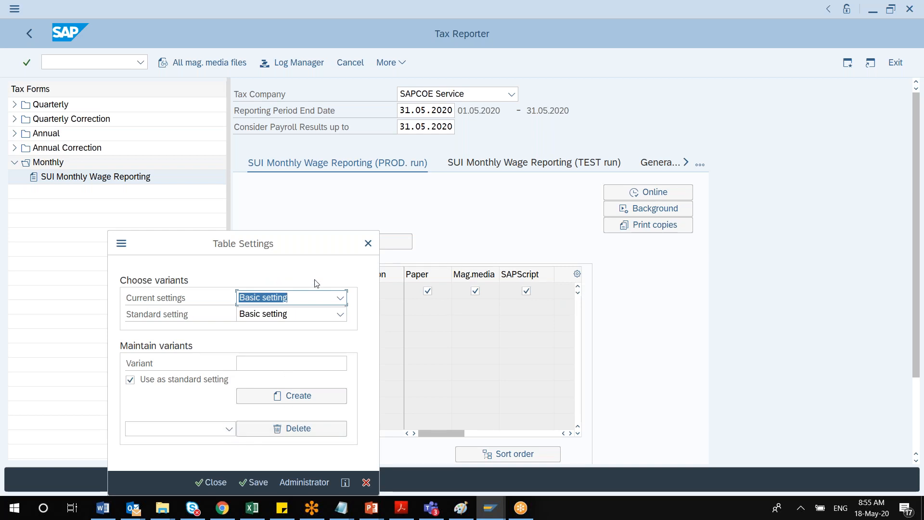
click(341, 298)
click(340, 298)
click(367, 243)
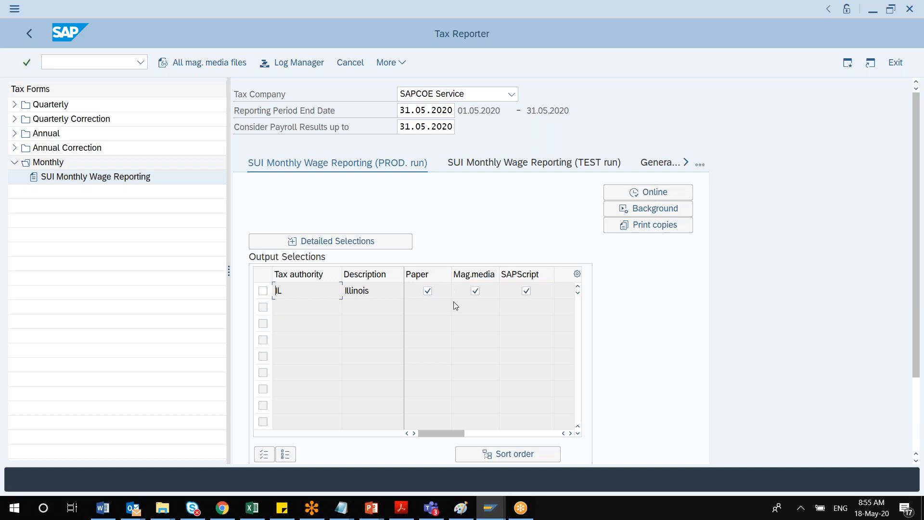
- Compare the test run and production run options of SUI Monthly Wage Reporting
click(264, 456)
click(266, 454)
click(535, 163)
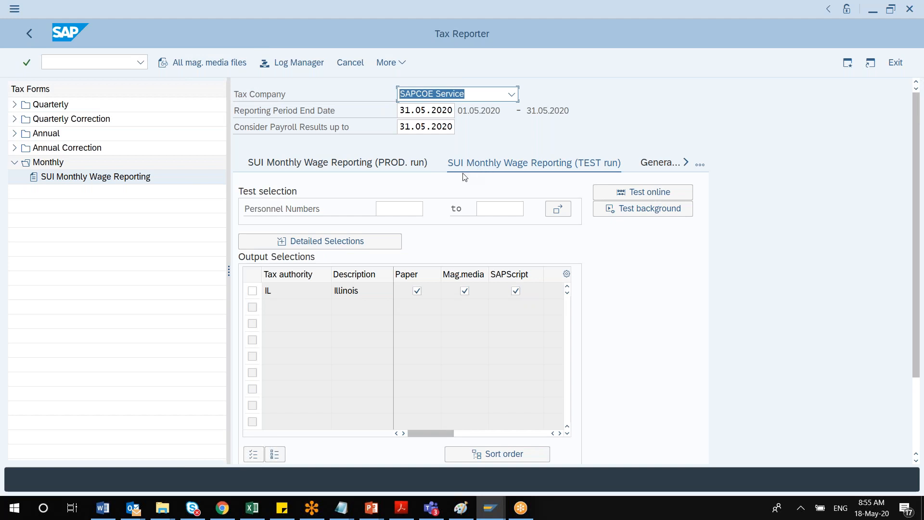
click(393, 207)
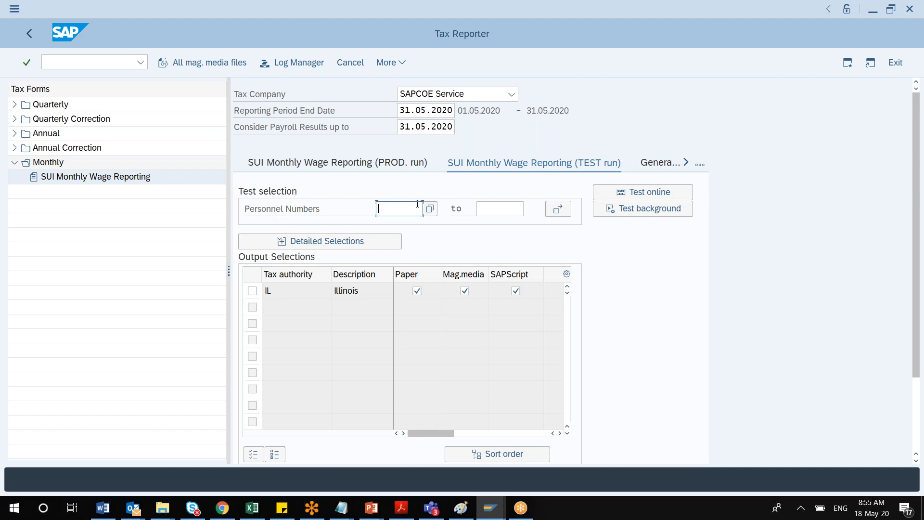
click(369, 165)
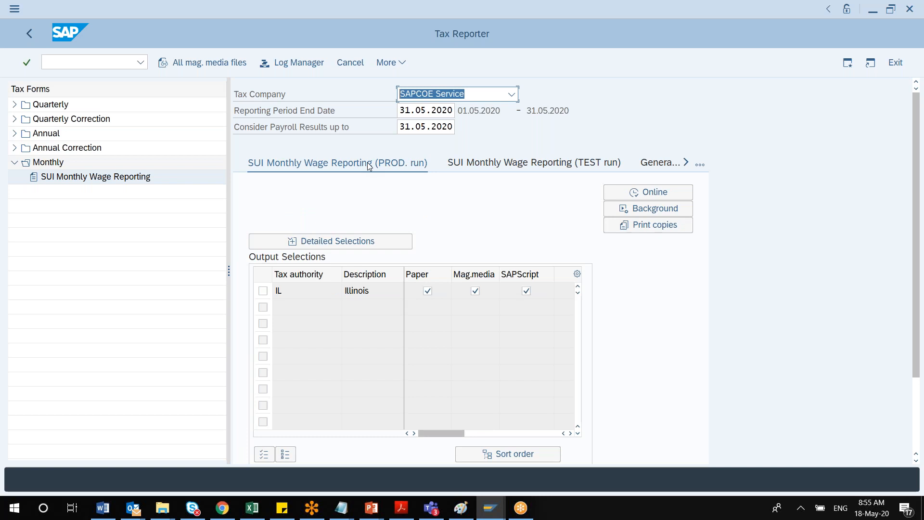
click(470, 167)
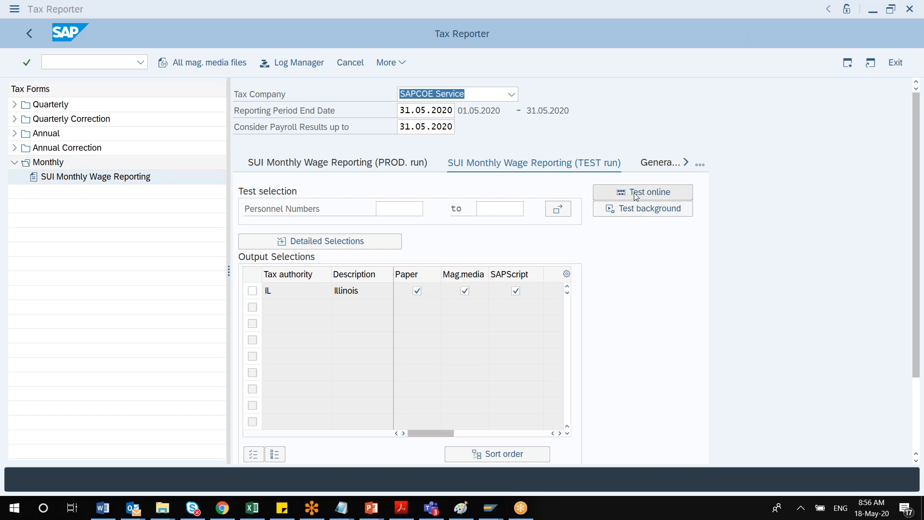
click(383, 165)
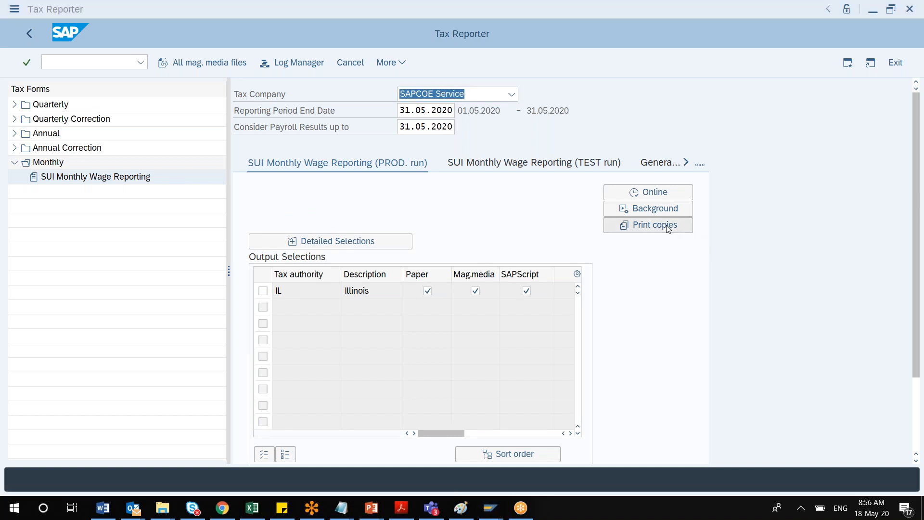
- Start the production run online to check the control records' status, and return to the test run options
click(645, 193)
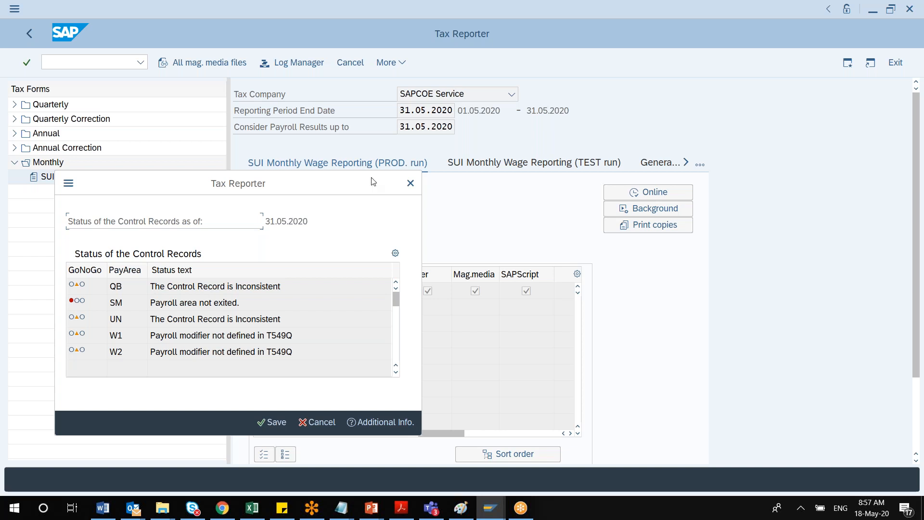
click(411, 183)
click(508, 165)
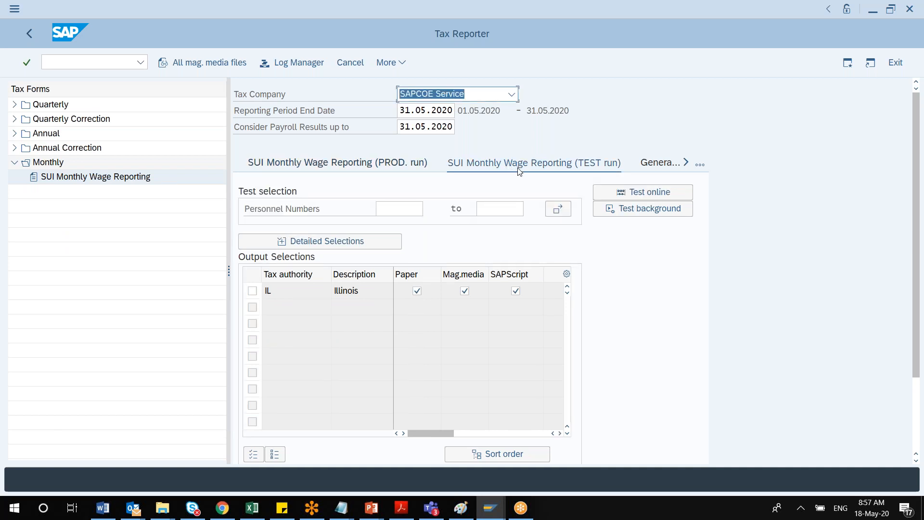
- Choose an employee's personnel number from the search help and run the SUI Monthly Wage Reporting test online
click(636, 193)
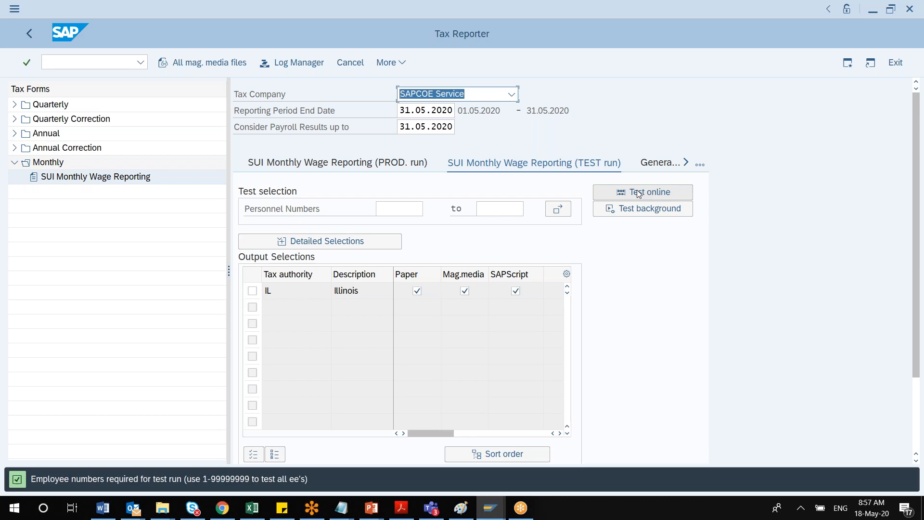
click(391, 205)
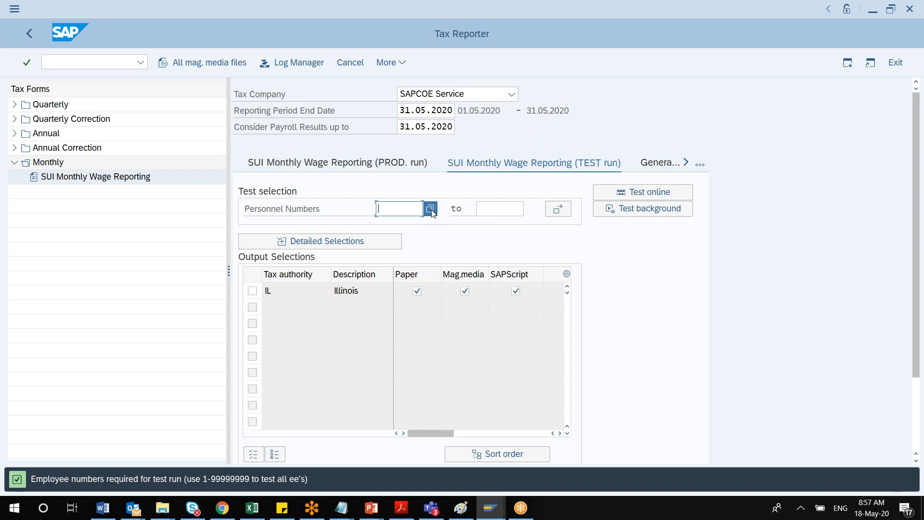
key(F4)
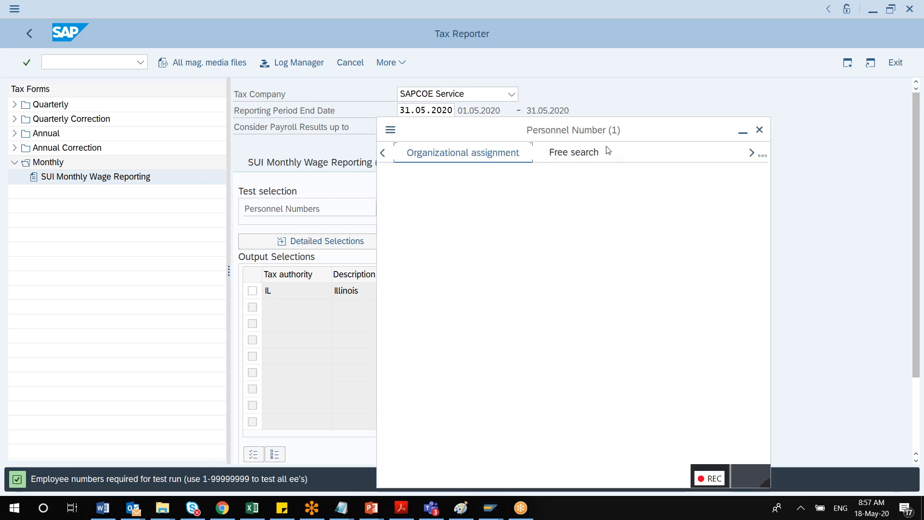
drag(643, 135, 388, 100)
click(332, 440)
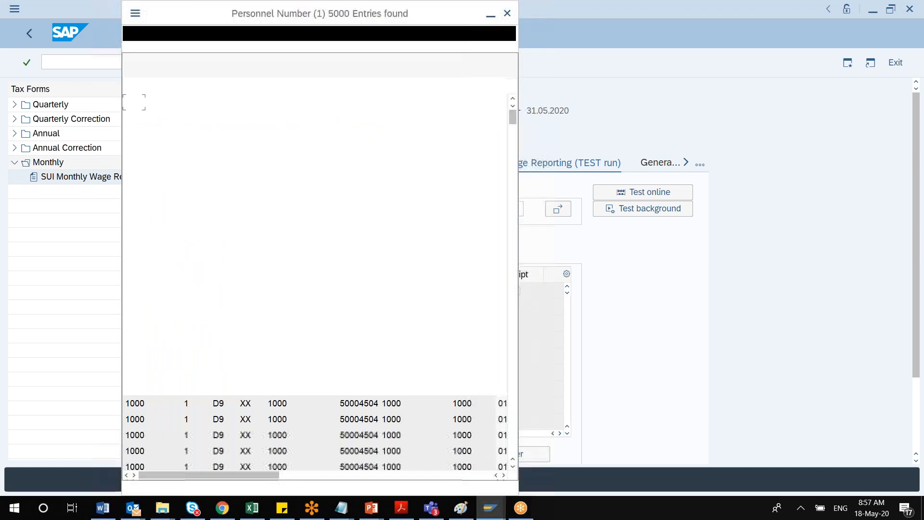
double_click(269, 150)
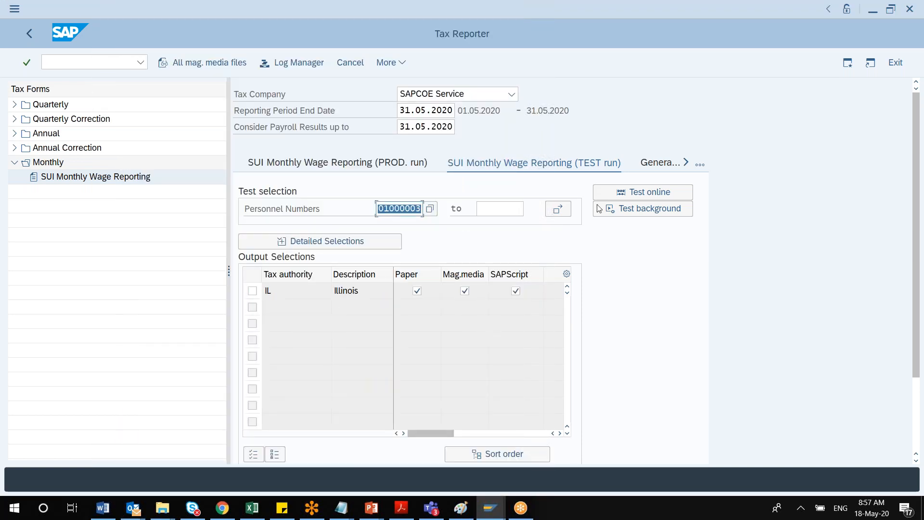
click(627, 193)
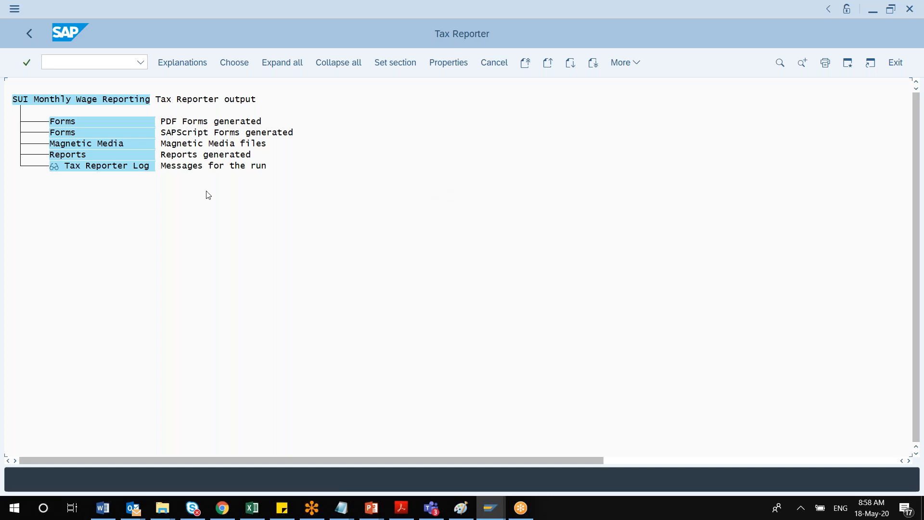
- Review the selection criteria and control information in the Tax Reporter Log, and check the log's print options without printing
click(57, 169)
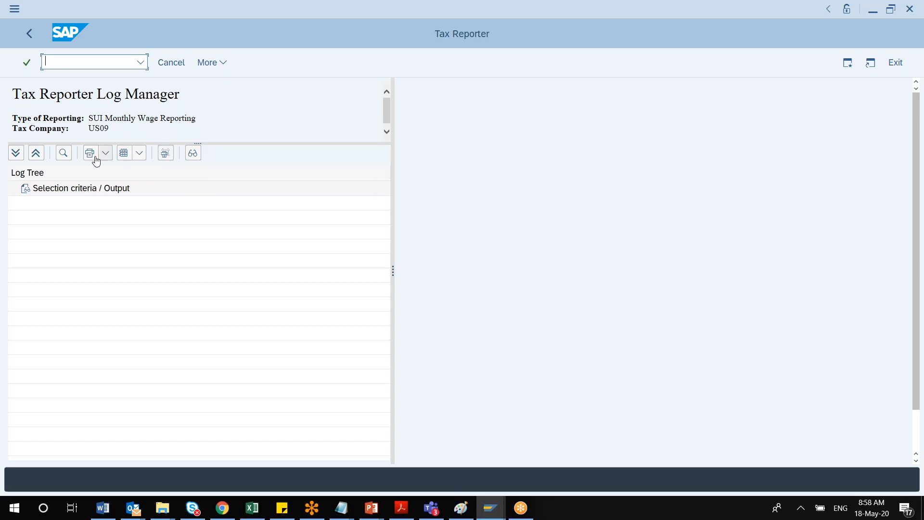
double_click(57, 189)
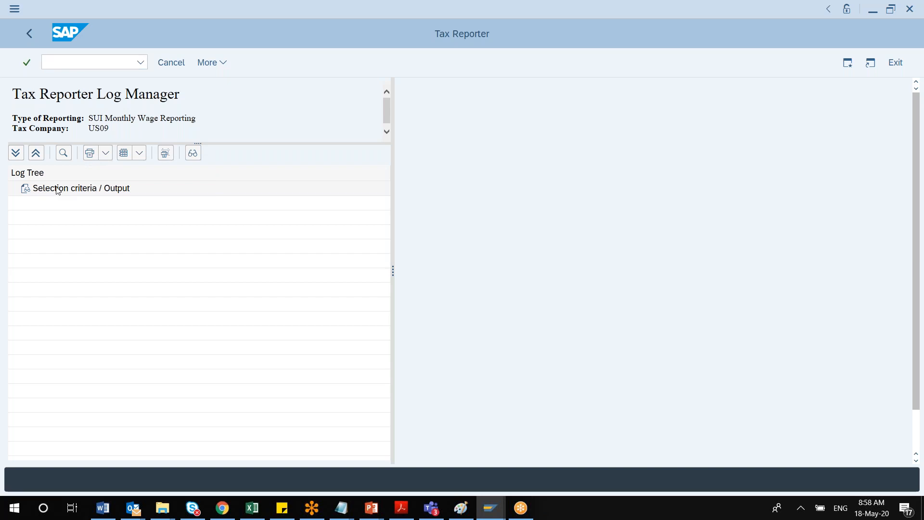
click(73, 208)
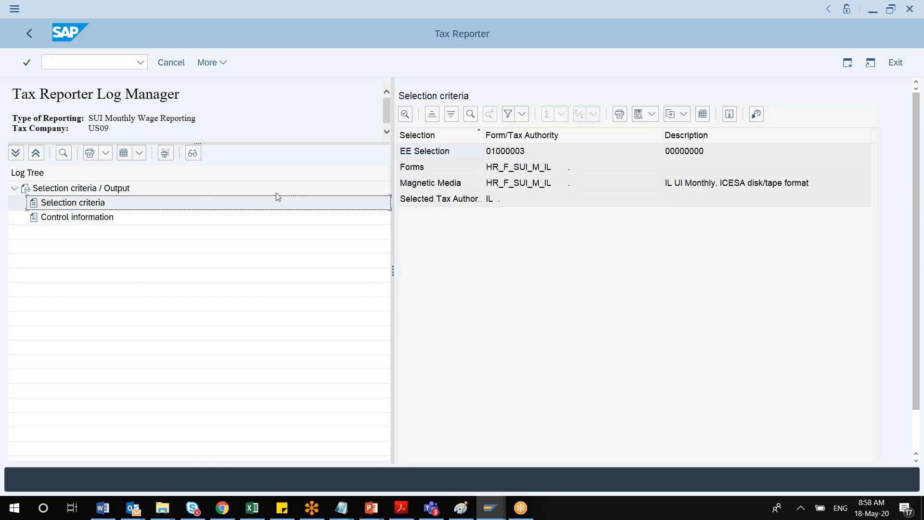
click(77, 218)
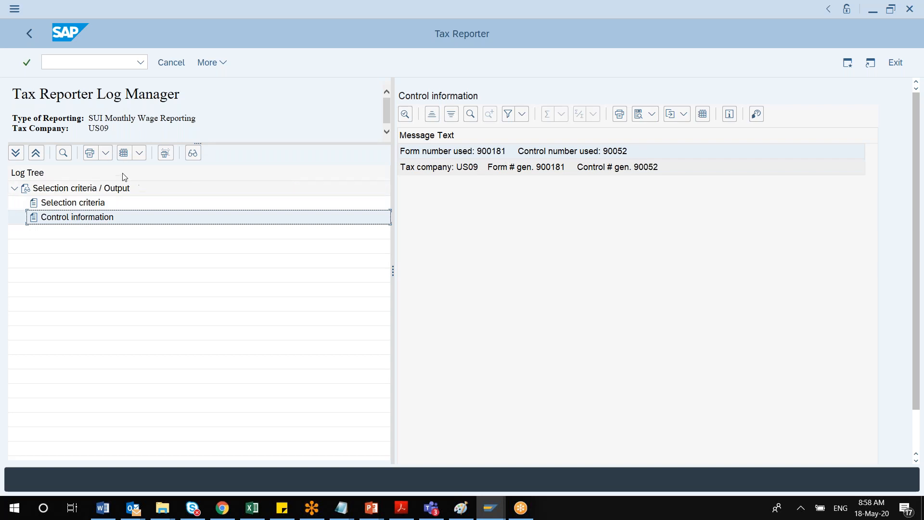
click(91, 163)
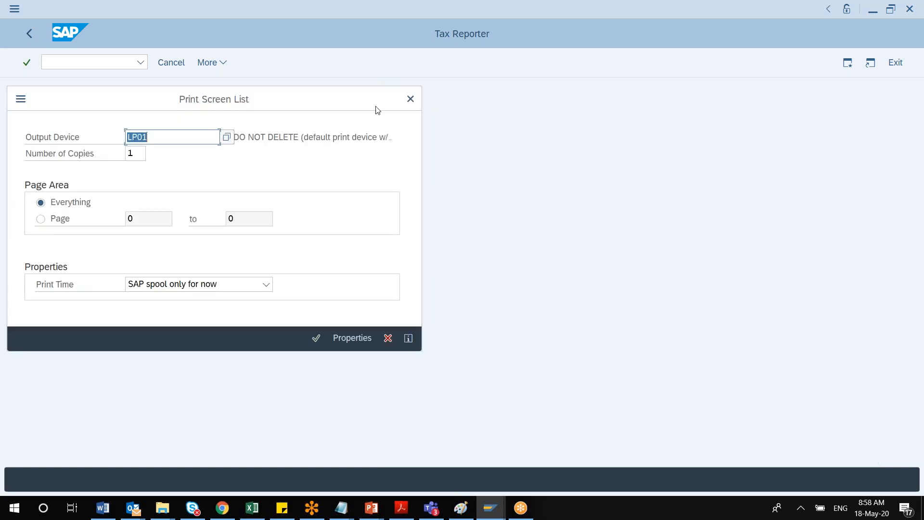
click(412, 103)
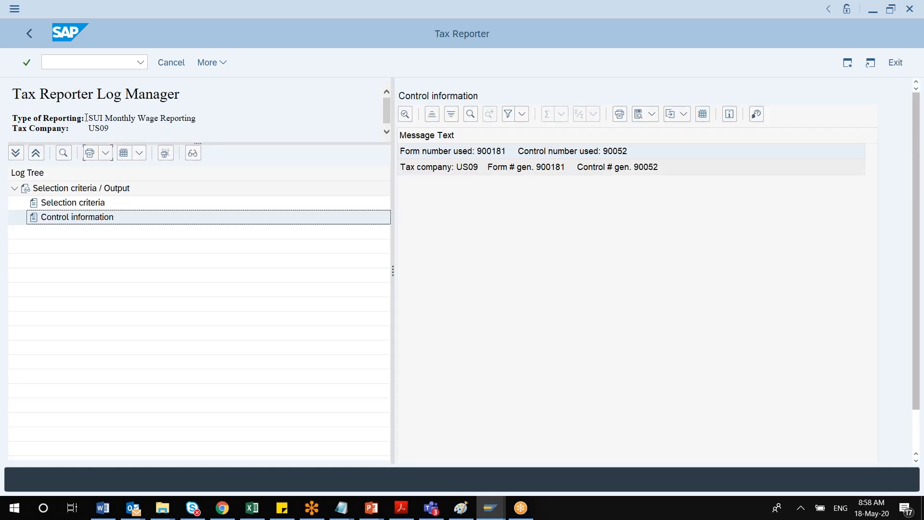
- Switch on ABAP debugging and leave the log manager to enter the ABAP Debugger
click(224, 62)
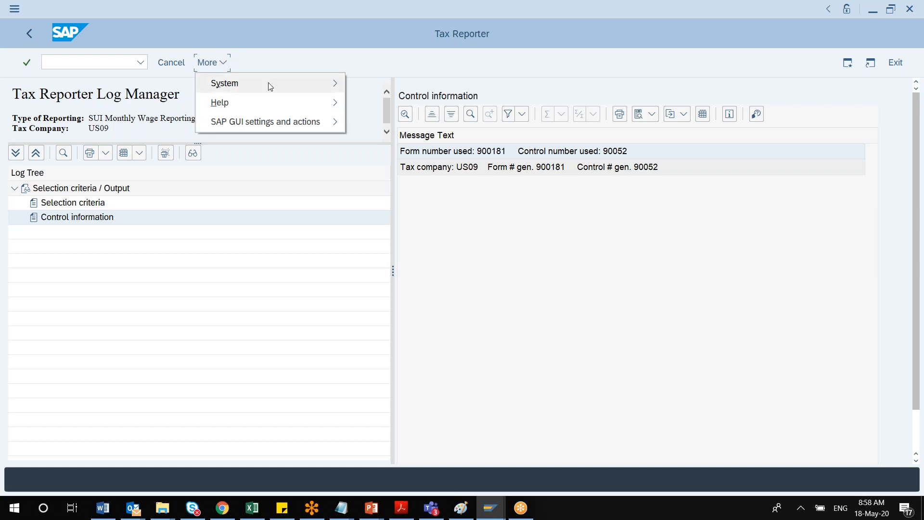
mouse_move(268, 84)
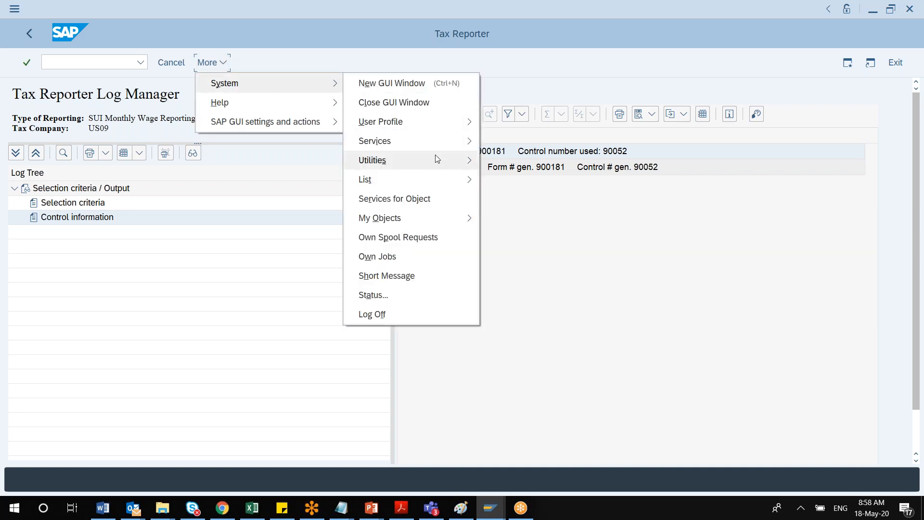
mouse_move(436, 162)
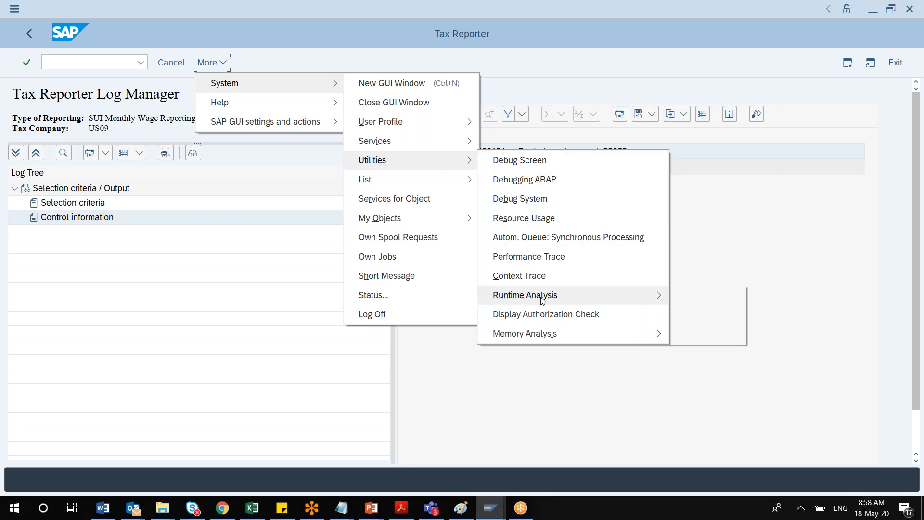
mouse_move(543, 300)
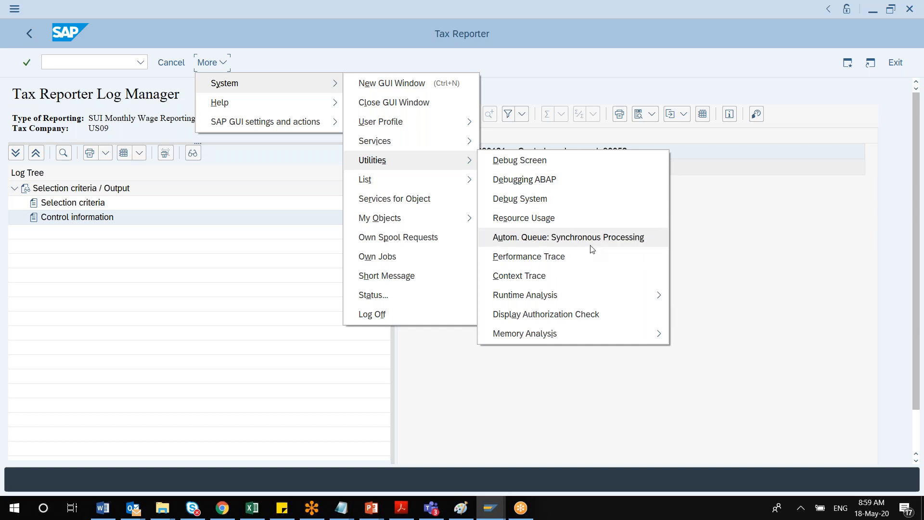
mouse_move(604, 300)
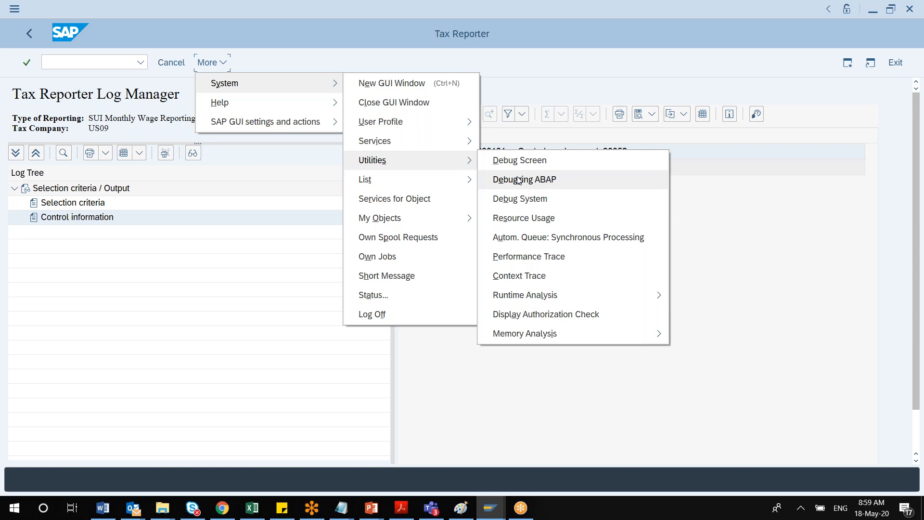
click(544, 184)
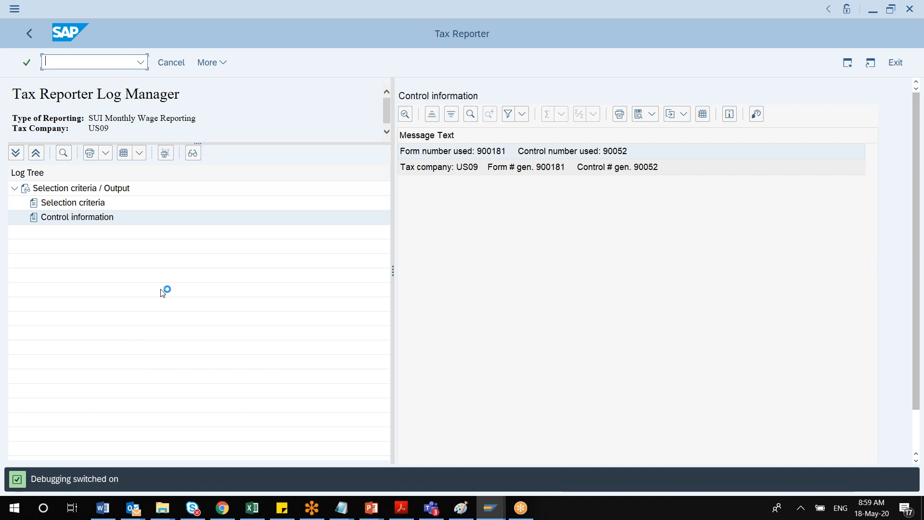
click(222, 68)
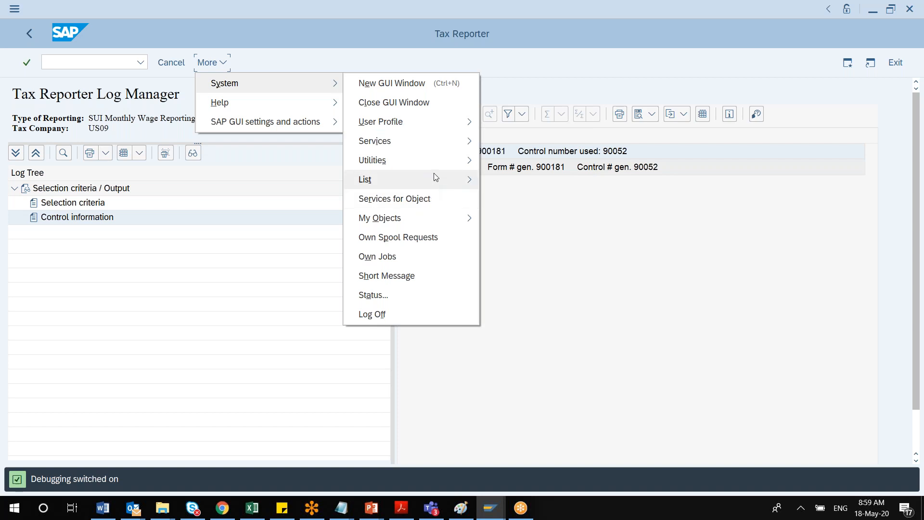
mouse_move(439, 162)
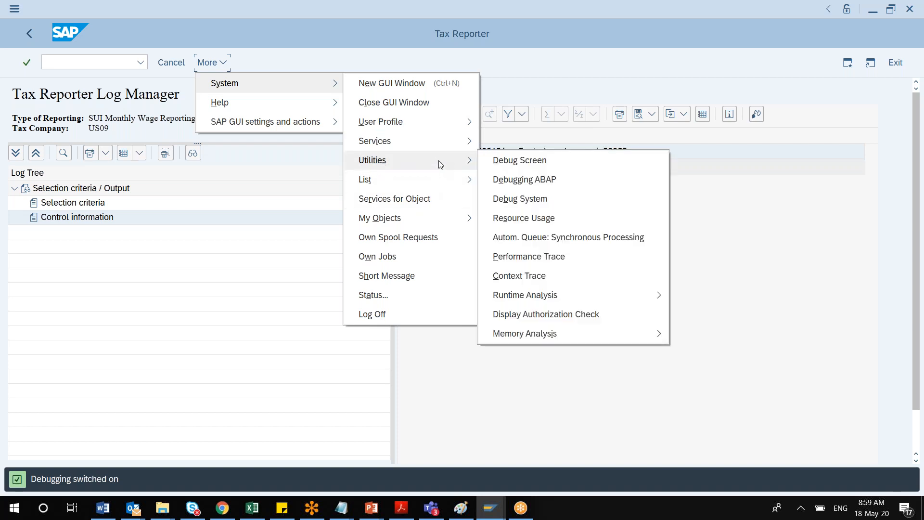
click(557, 181)
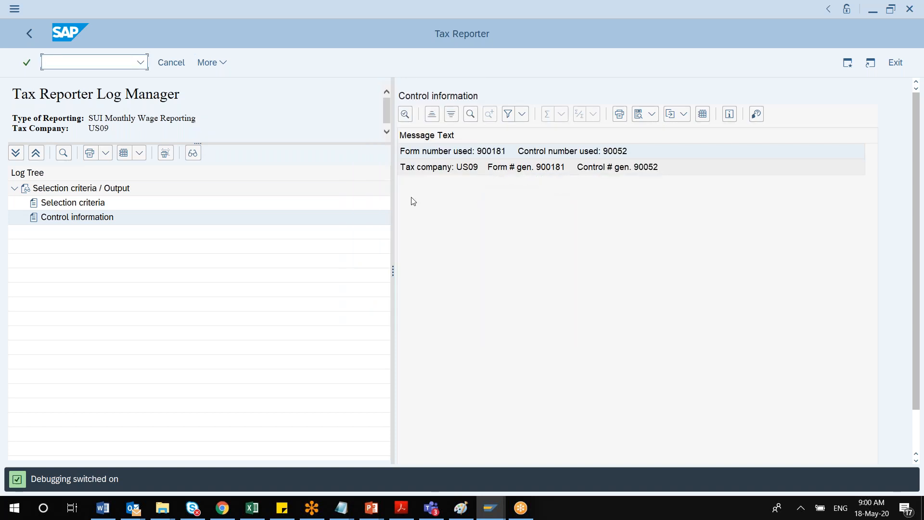
click(29, 34)
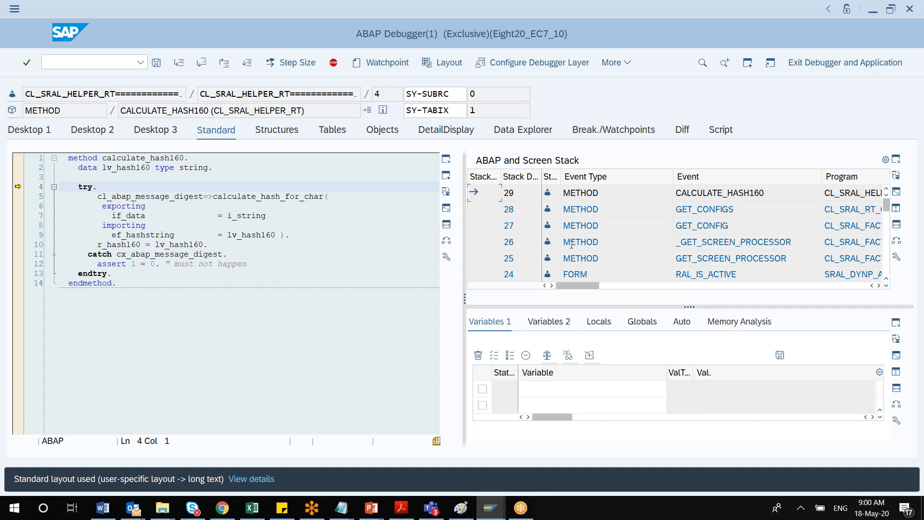
- Stop the debugged transaction and restart the Tax Reporter with /npu19
click(31, 69)
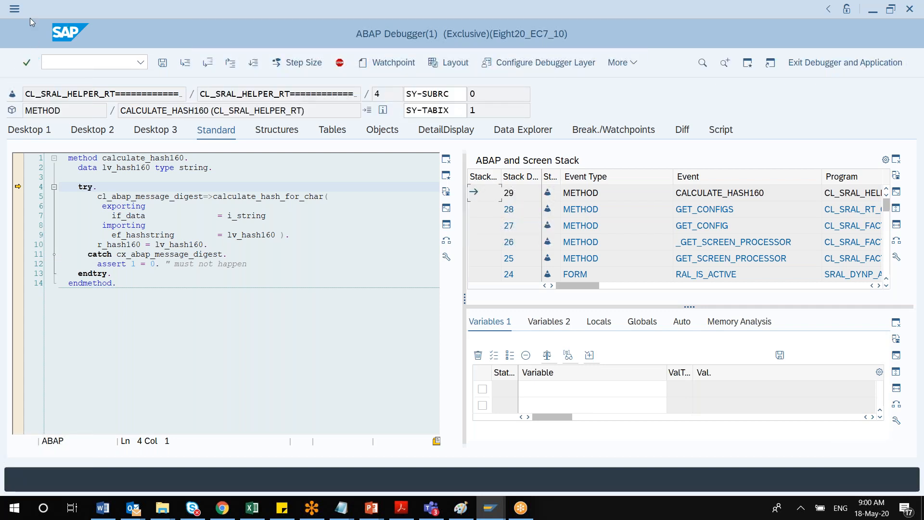
click(14, 13)
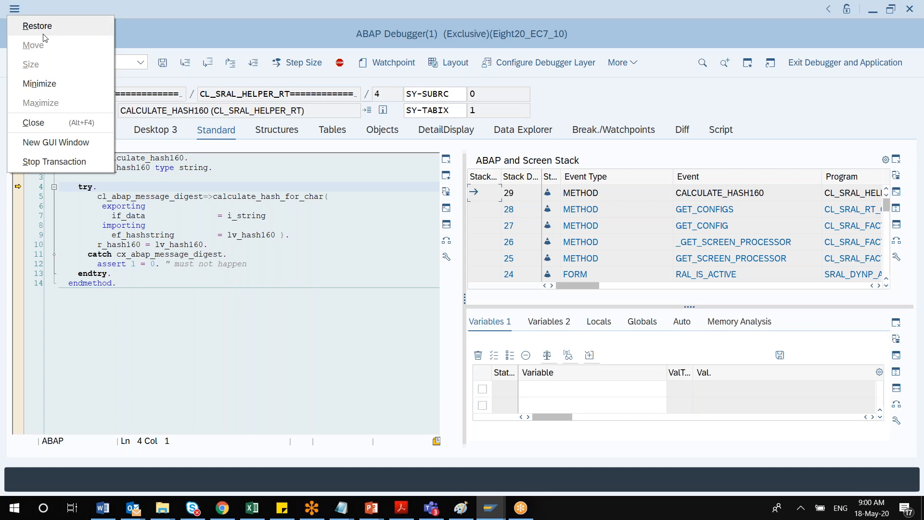
click(49, 164)
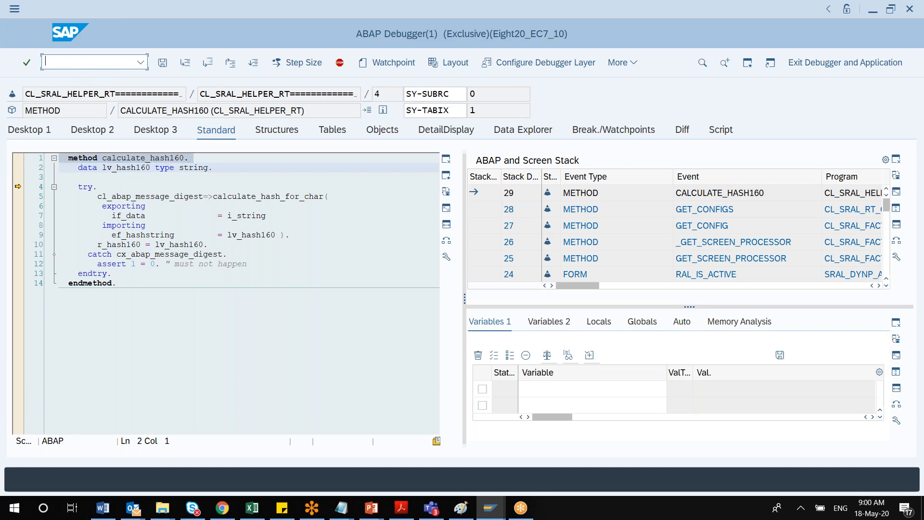
text(/npu19)
key(Return)
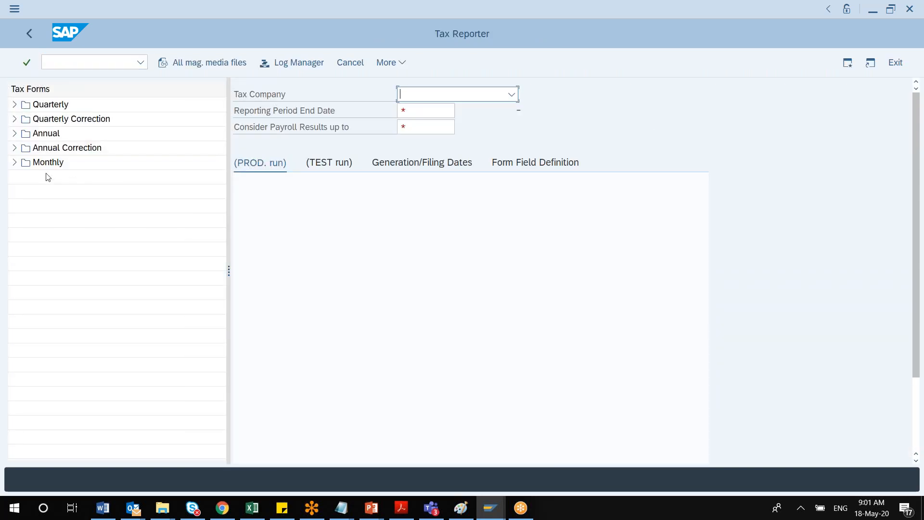
- Expand the Monthly, Annual Correction and Quarterly tax forms, and try to open SUI Monthly Wage Reporting and Form 941
click(15, 165)
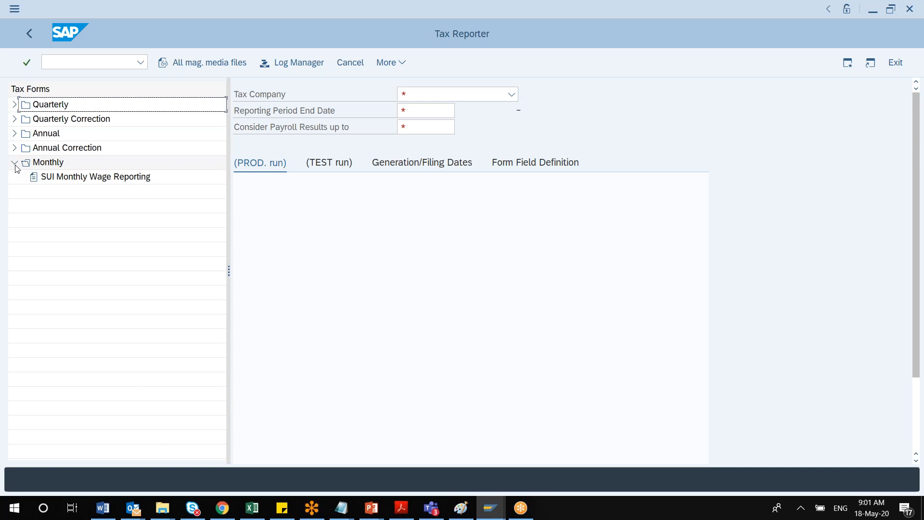
double_click(72, 178)
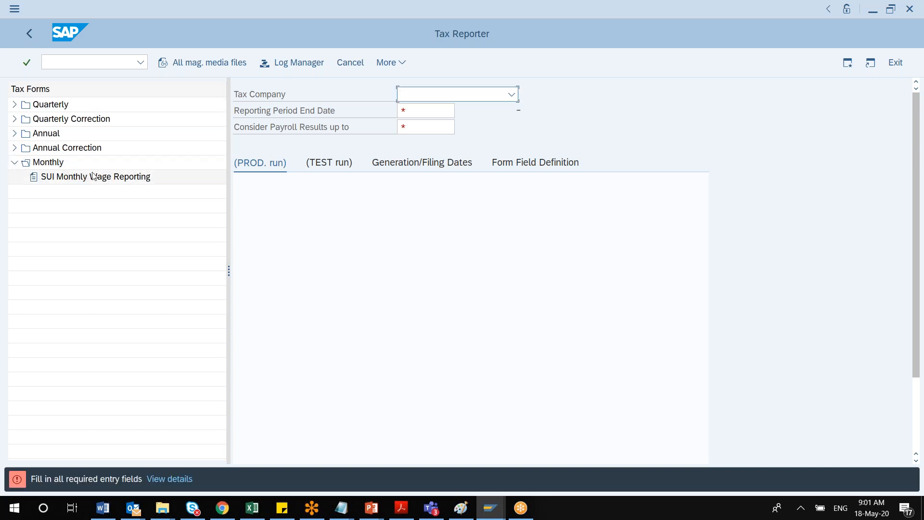
click(14, 150)
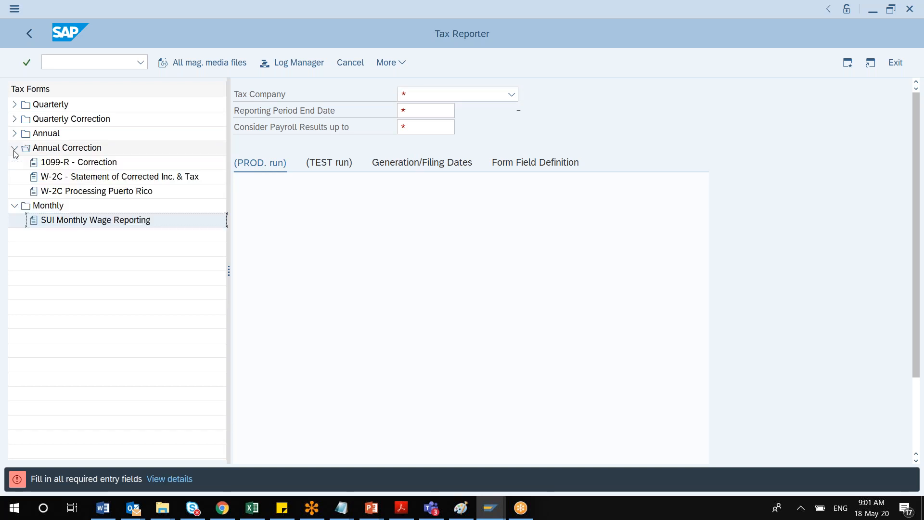
click(15, 106)
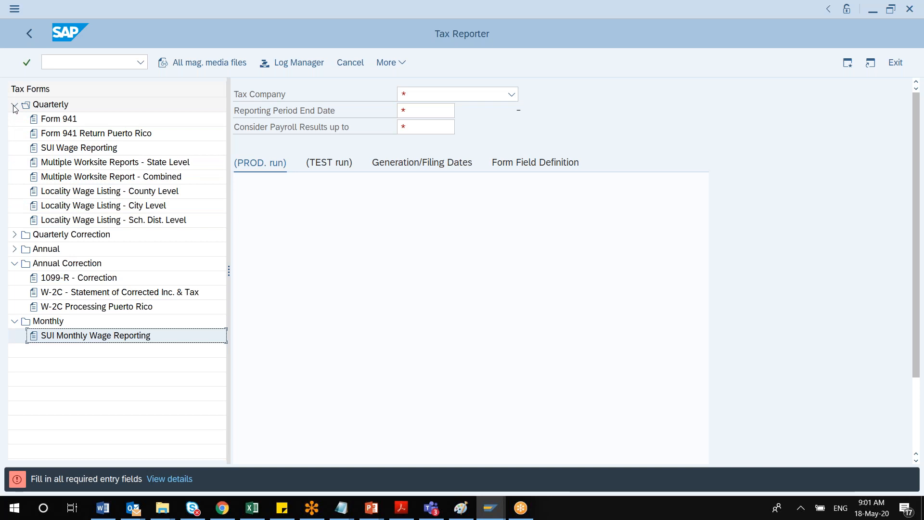
double_click(59, 120)
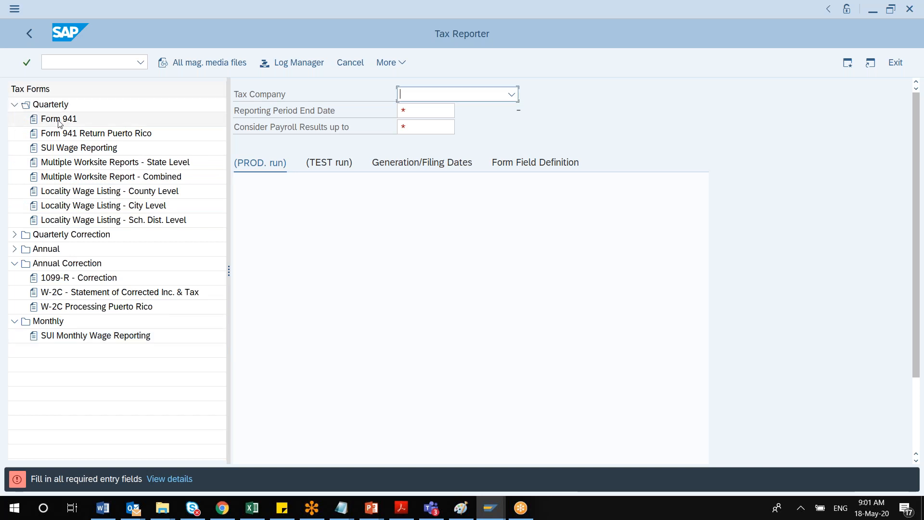
- Choose SAPCOE Service as the tax company and set the reporting period end date and the payroll results date to 31.05.2020
click(517, 96)
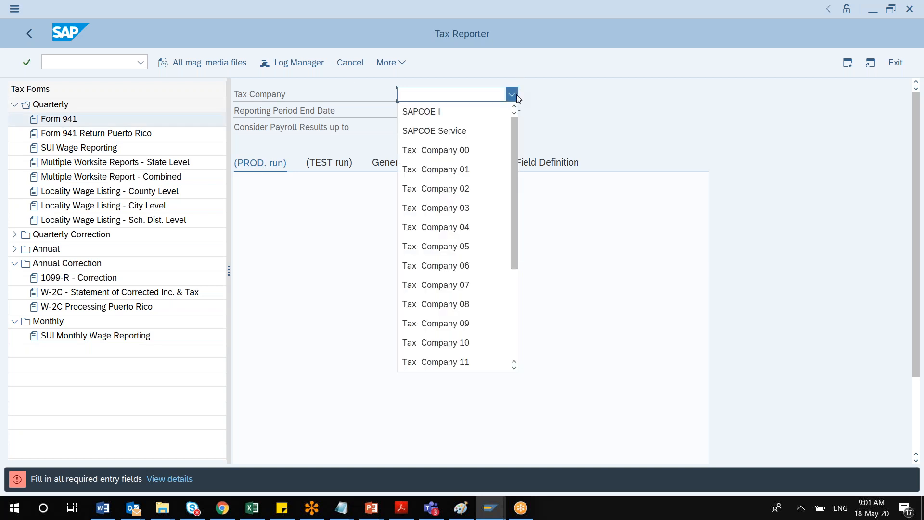
click(480, 137)
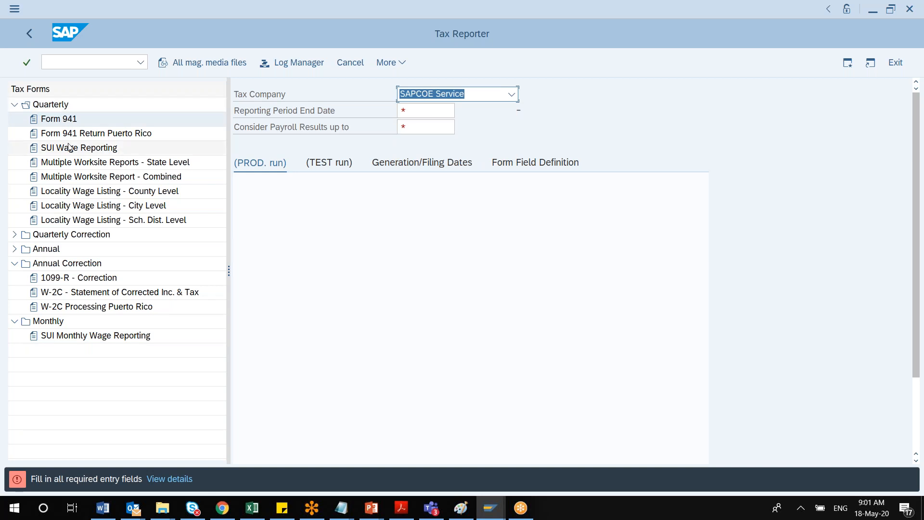
click(15, 249)
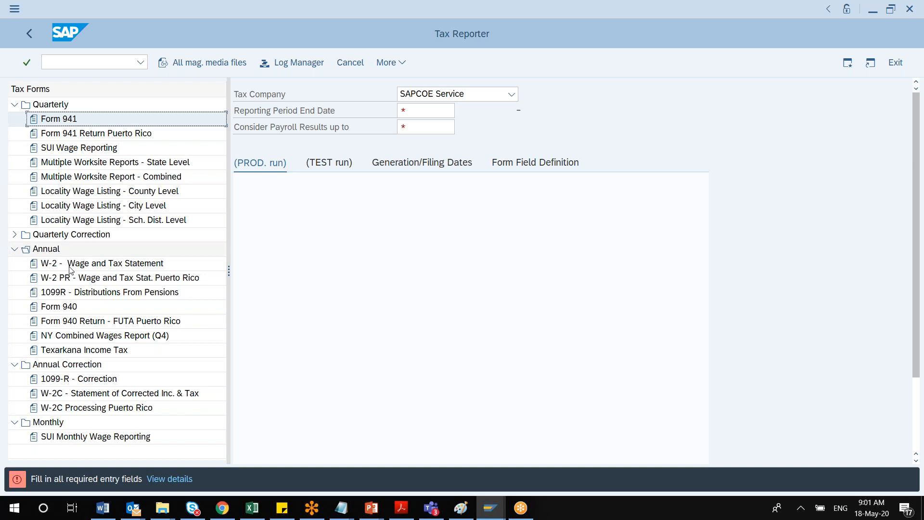
click(439, 114)
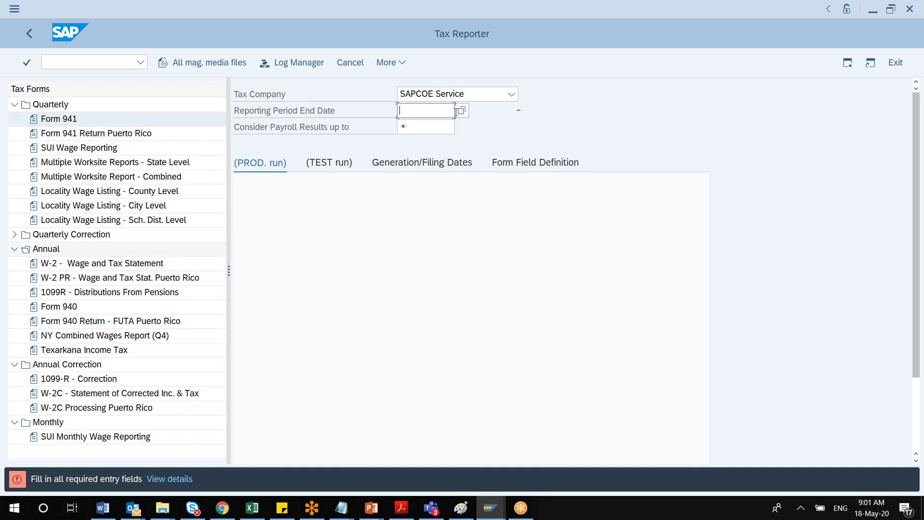
click(461, 112)
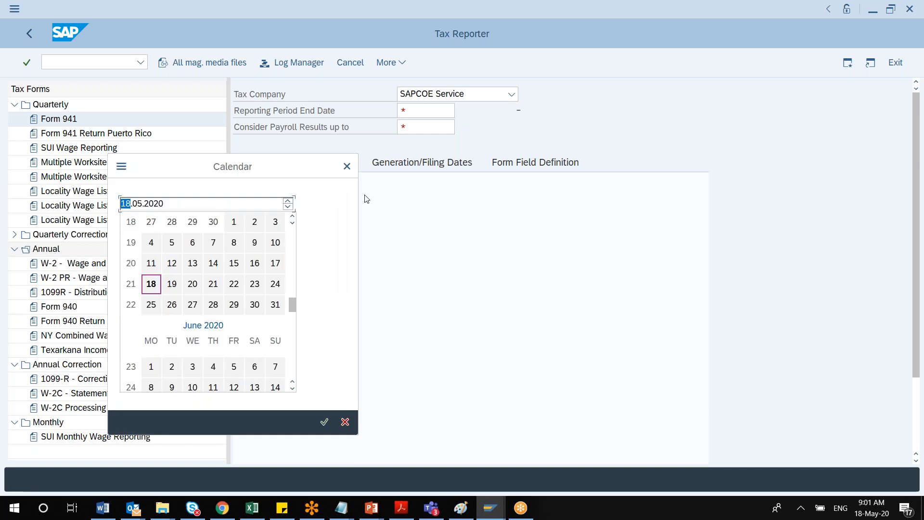
double_click(273, 311)
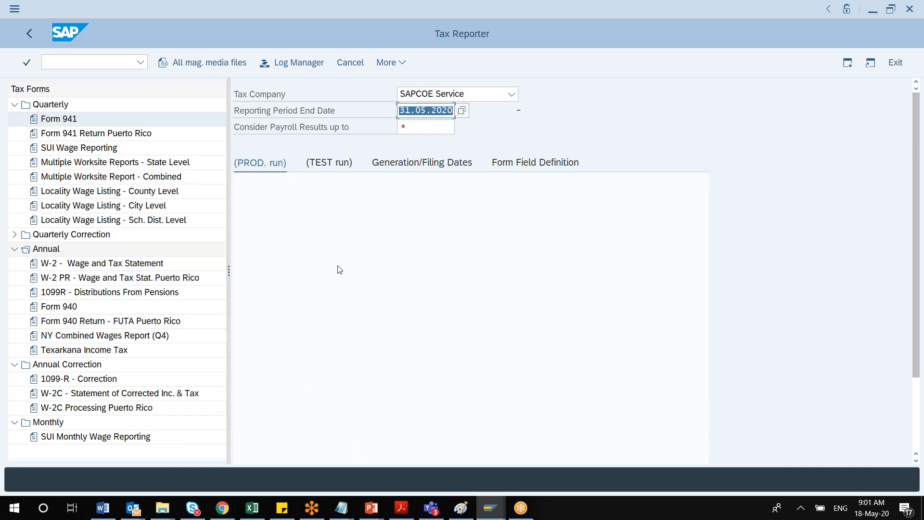
click(423, 125)
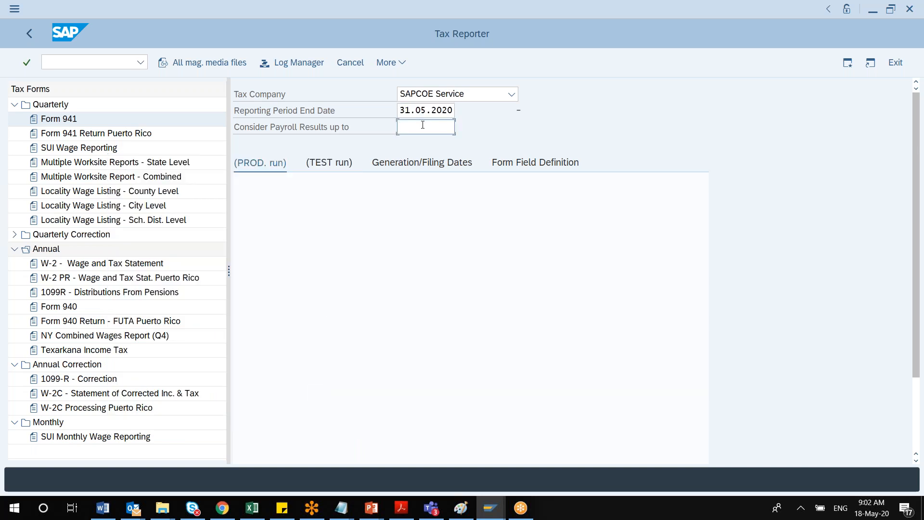
text(31.05)
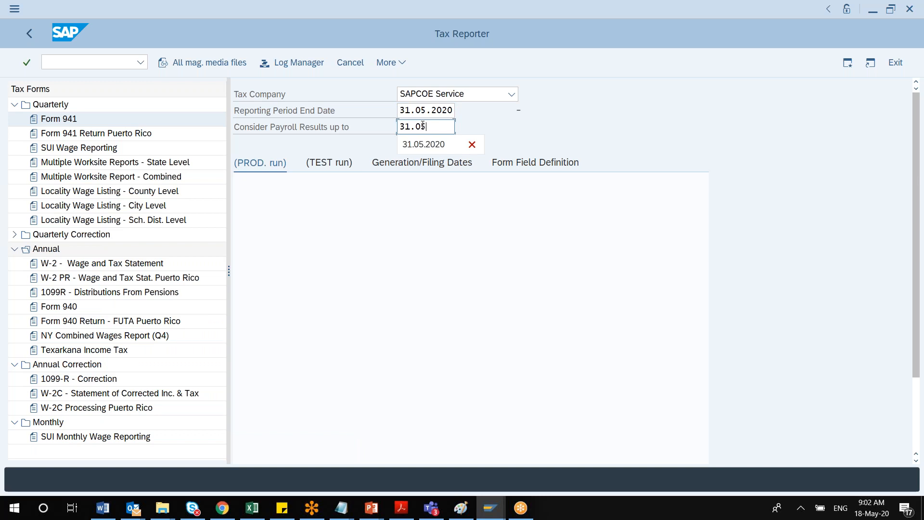
text(.2020)
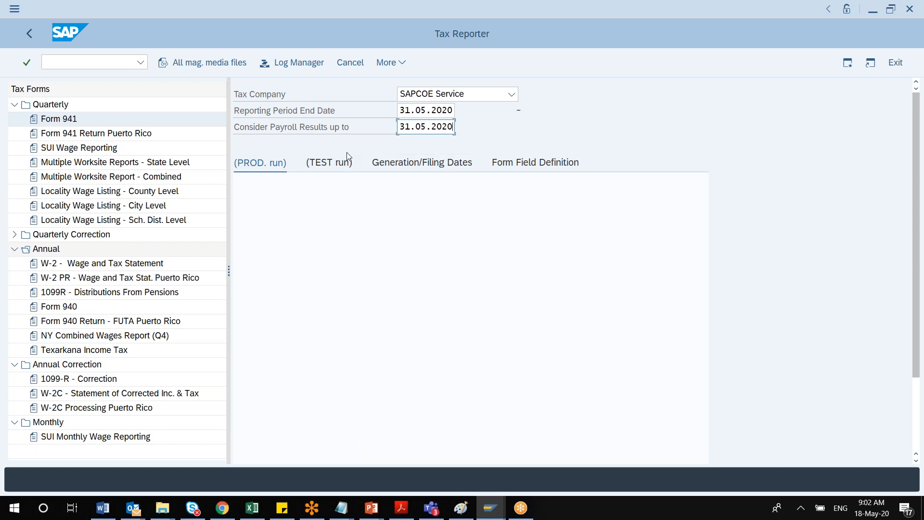
- Select Form 941 and check its test run, generation/filing dates and form field definition views
click(326, 164)
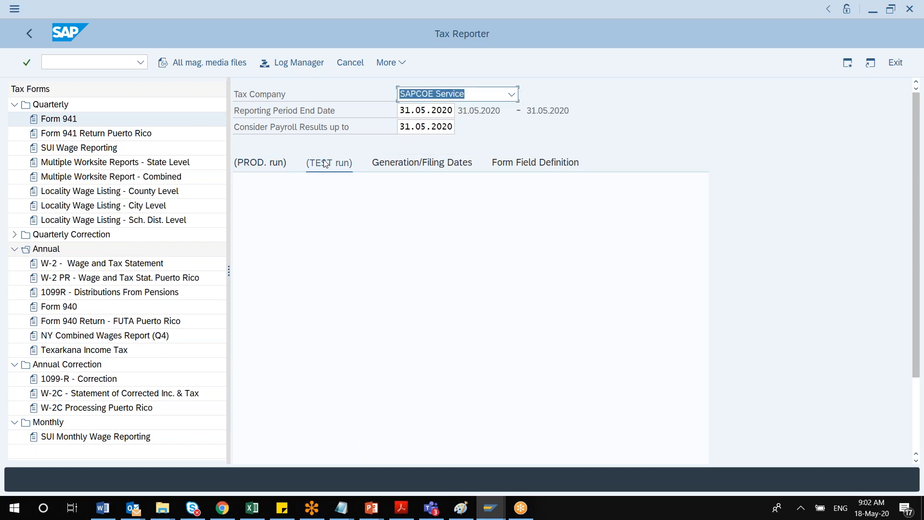
click(67, 120)
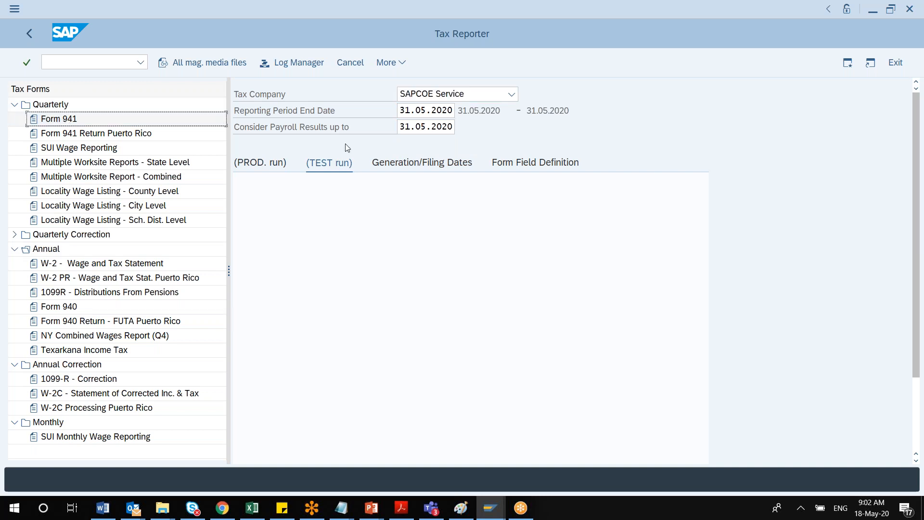
click(402, 163)
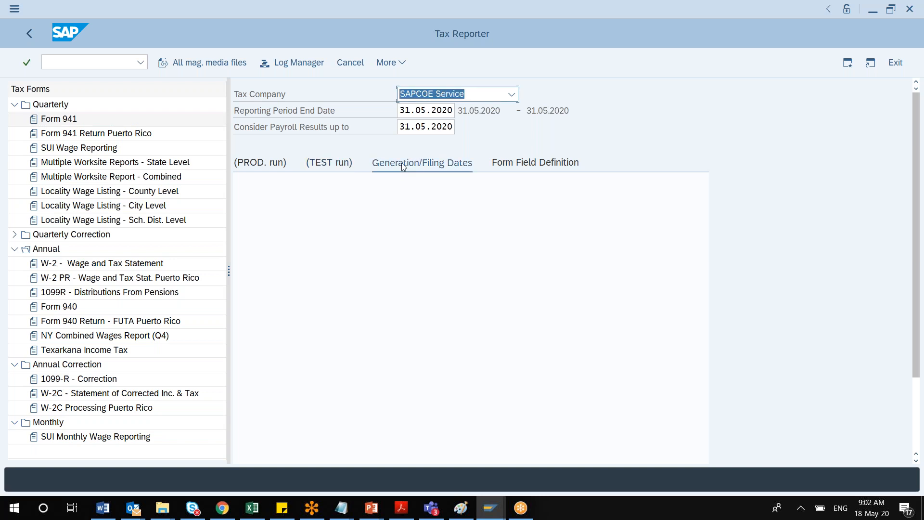
click(526, 165)
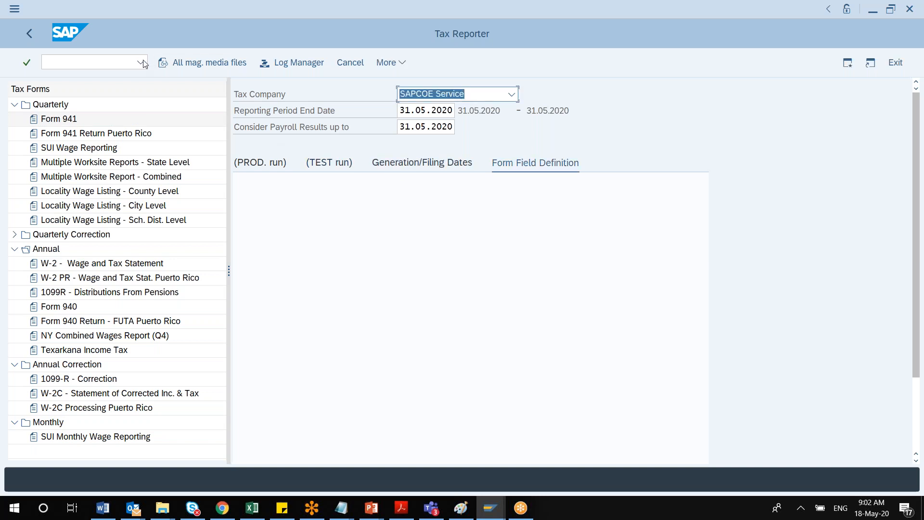
- Leave the Tax Reporter, restart it with pu19, and try to open the quarterly SUI Wage Reporting form
click(29, 36)
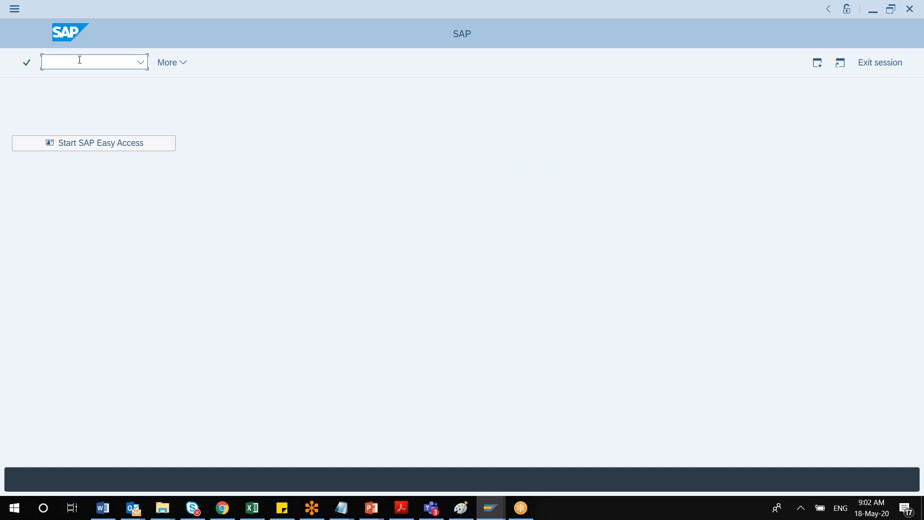
text(pu19)
key(Return)
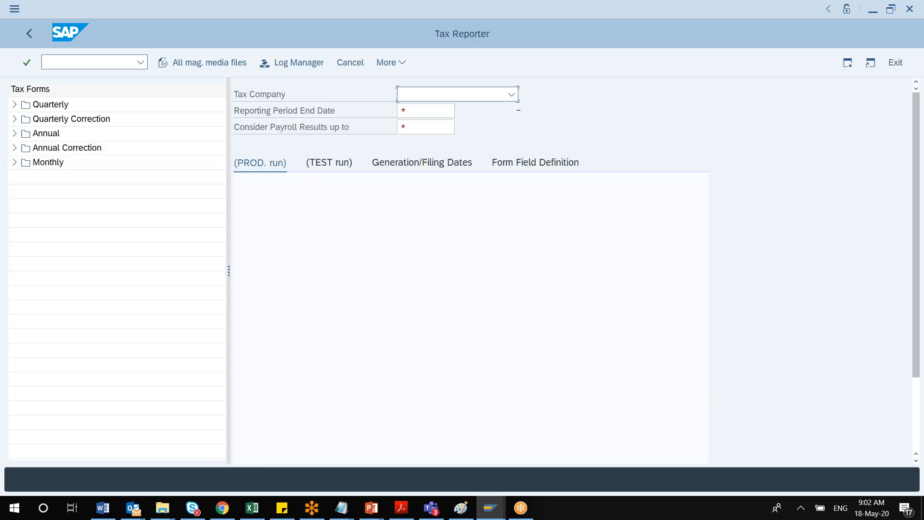
click(13, 105)
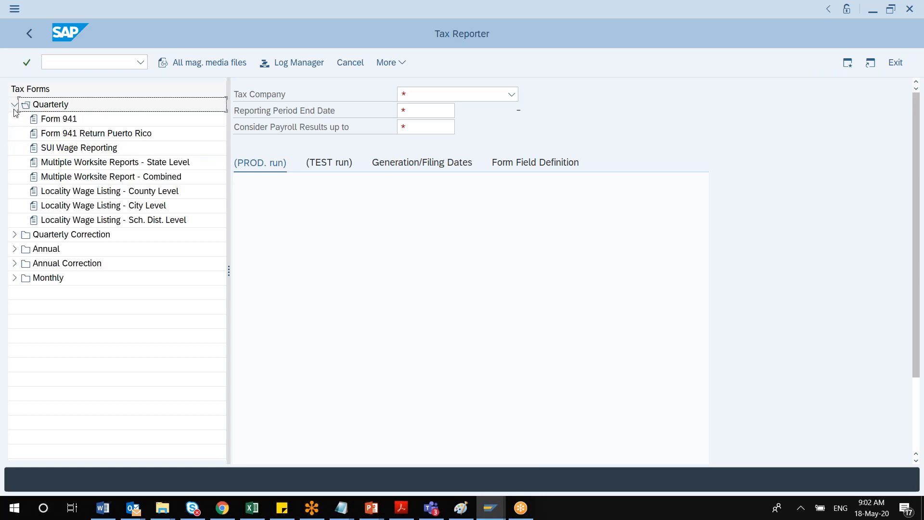
click(70, 148)
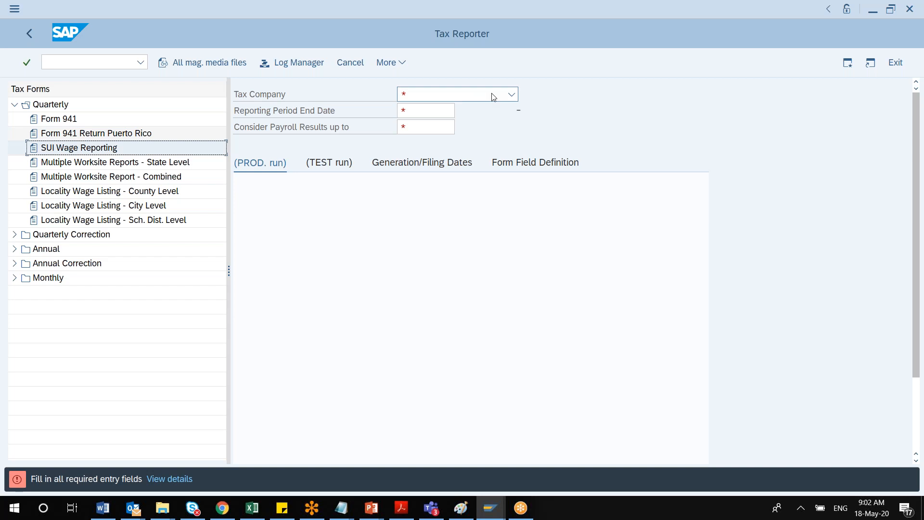
- Choose Tax Company 03 and enter 31.05.2020 as both the reporting period end date and the payroll results cut-off date
click(510, 96)
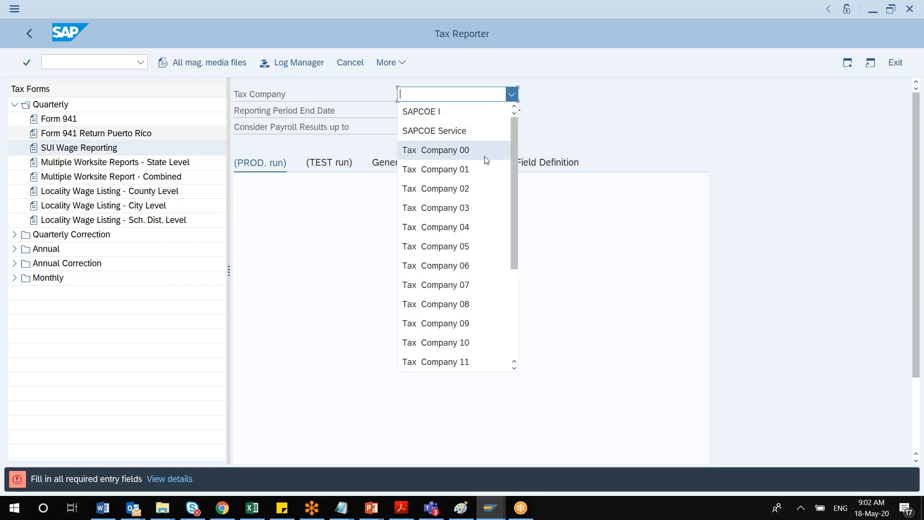
click(475, 208)
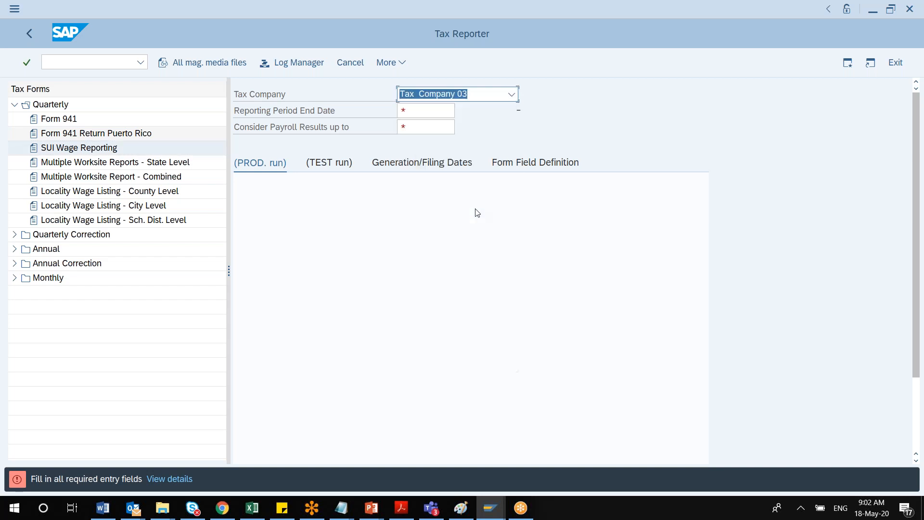
click(428, 111)
click(462, 112)
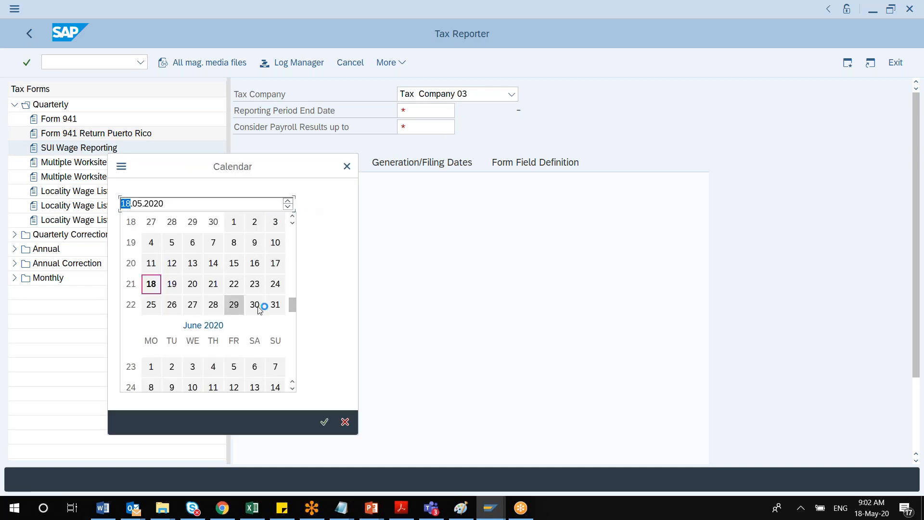
click(274, 308)
click(274, 308)
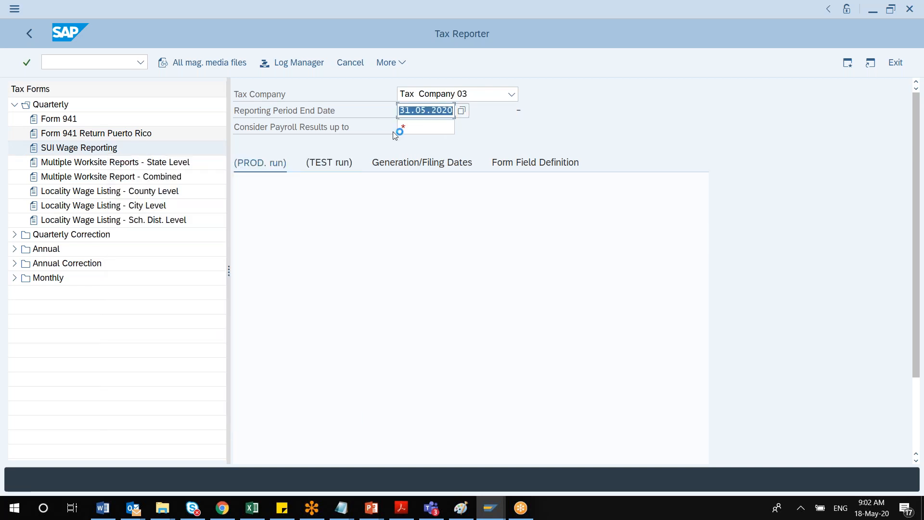
click(419, 125)
text(31)
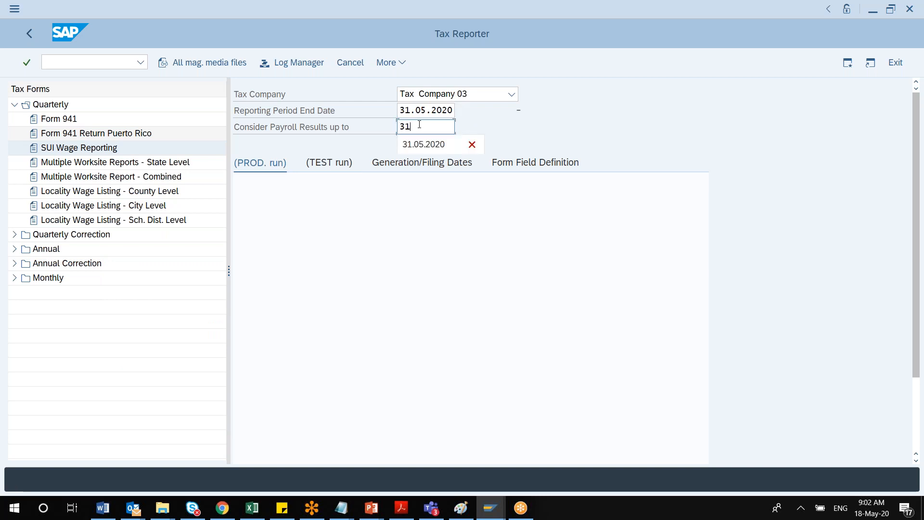
click(422, 146)
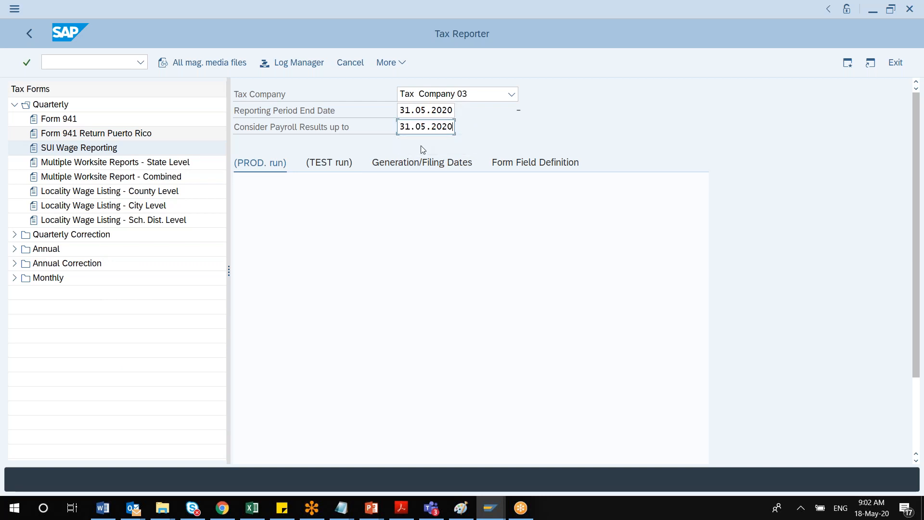
- Check the test run, generation/filing dates and form field definition views for the quarterly SUI Wage Reporting form
click(327, 163)
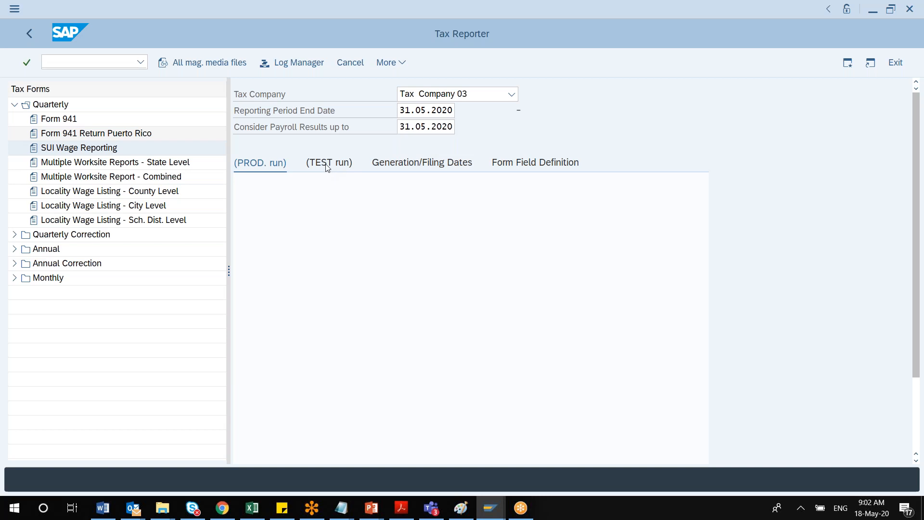
click(386, 164)
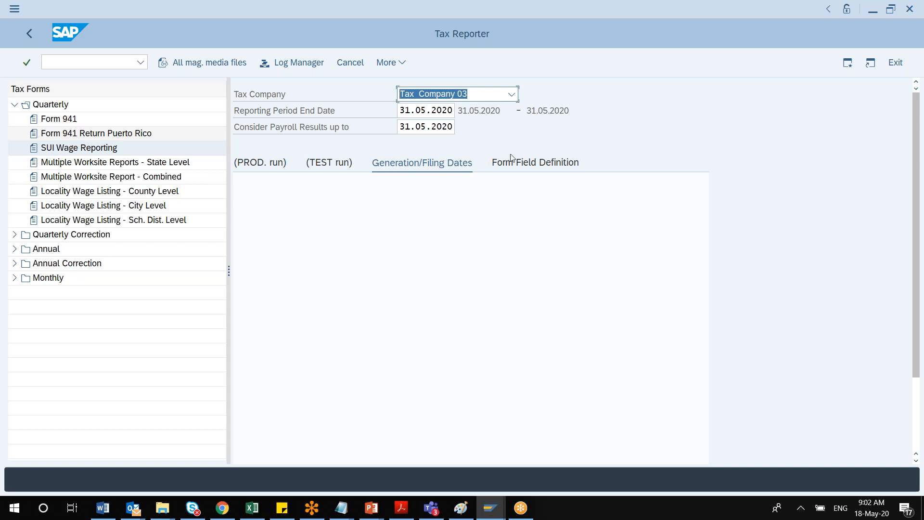
click(523, 165)
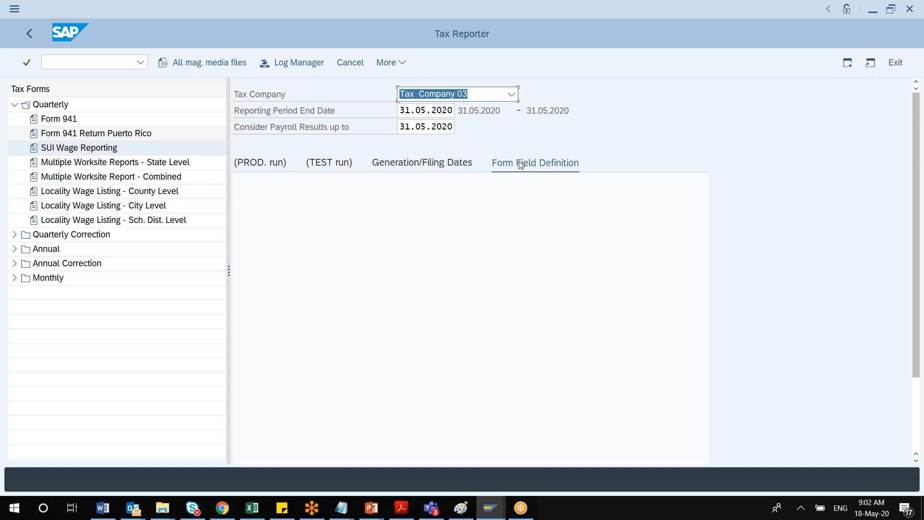
click(446, 165)
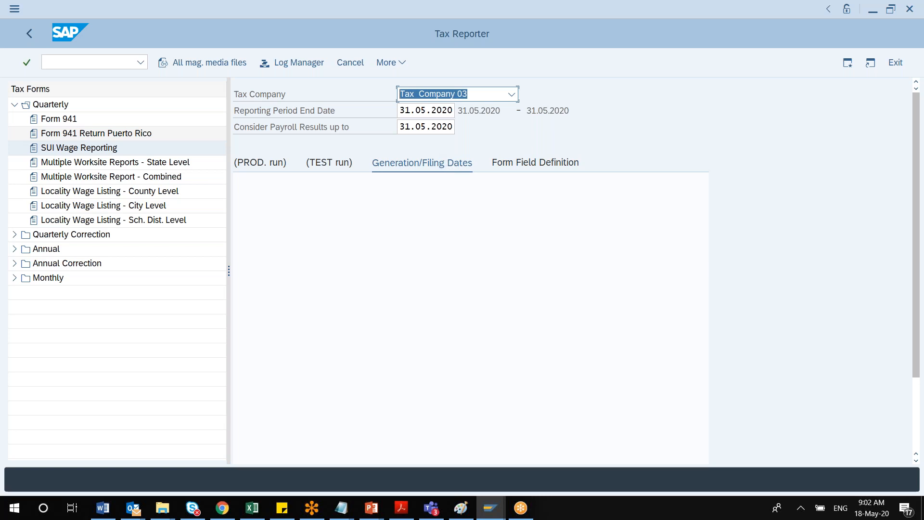
- Set the reporting period end date and the payroll results cut-off date to 31.05.2018, and recheck the form field definition
click(444, 112)
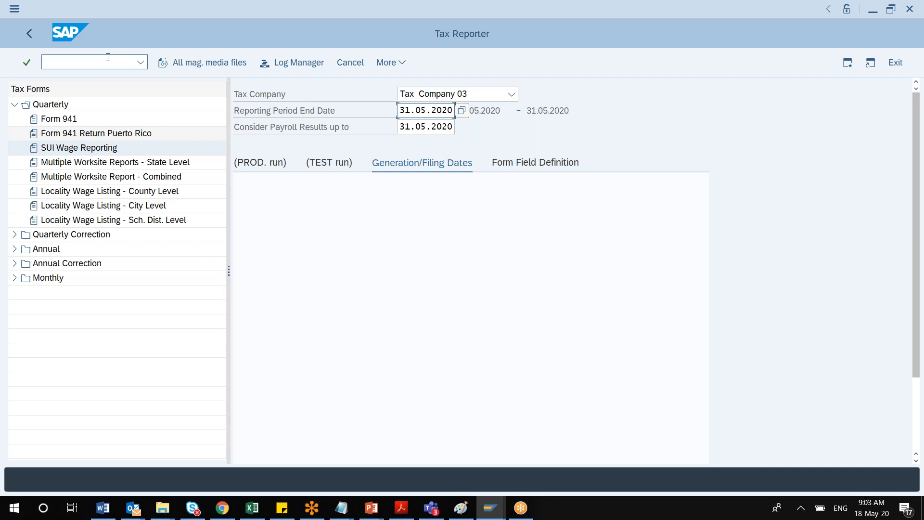
key(BackSpace)
text(18)
click(442, 131)
key(BackSpace)
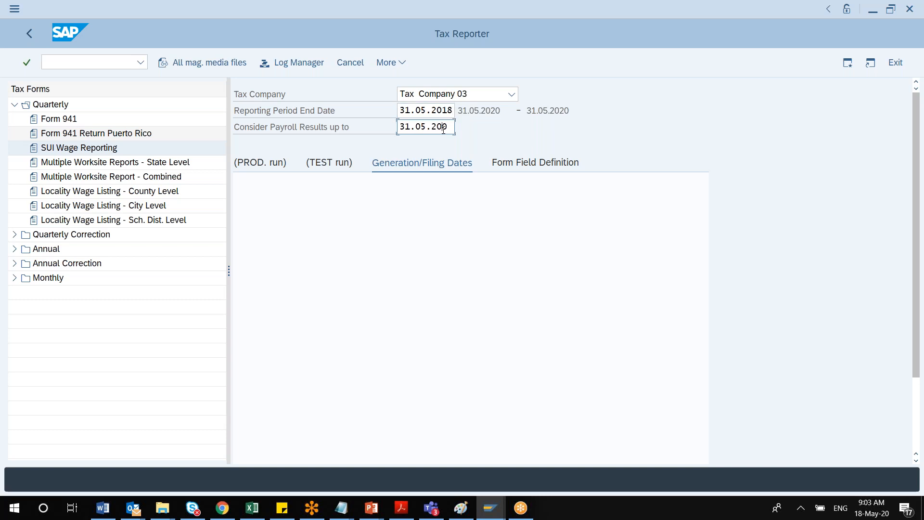
text(18)
click(64, 61)
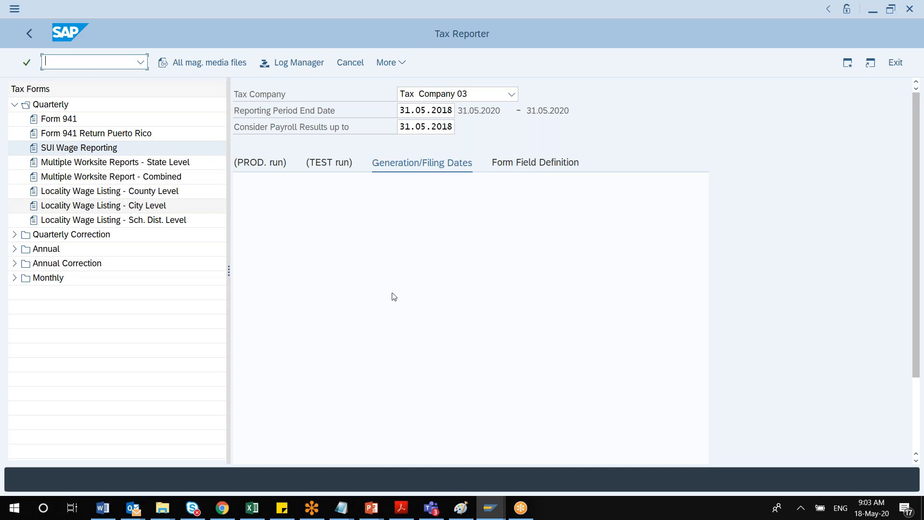
click(530, 164)
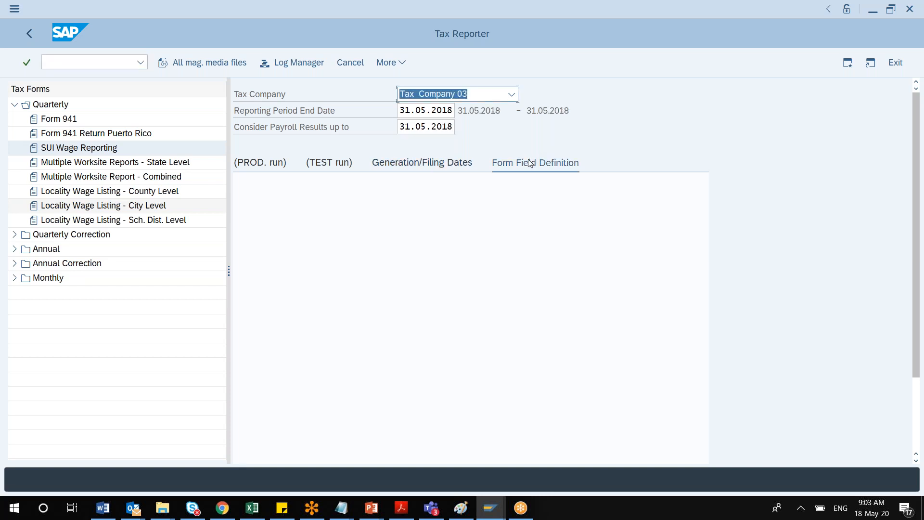
- Expand the Quarterly Correction and Annual forms, and open the W-2 Wage and Tax Statement's test run
click(14, 236)
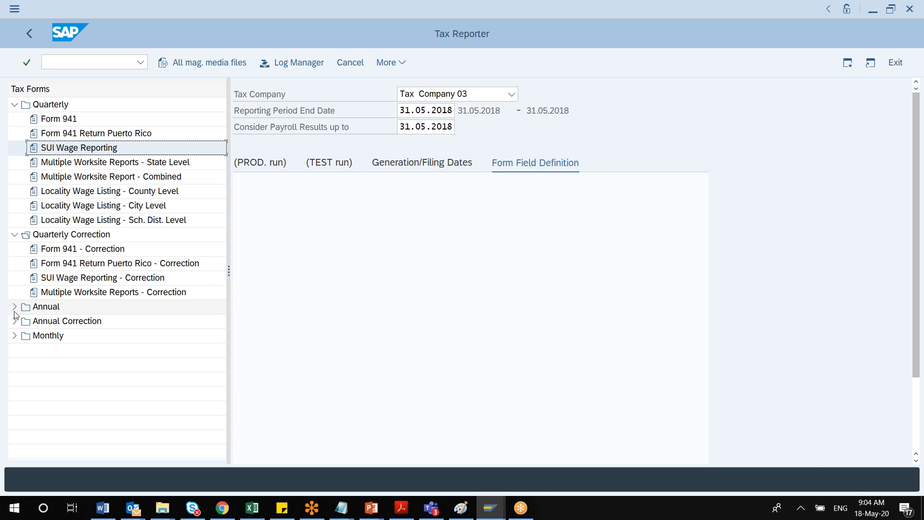
click(14, 307)
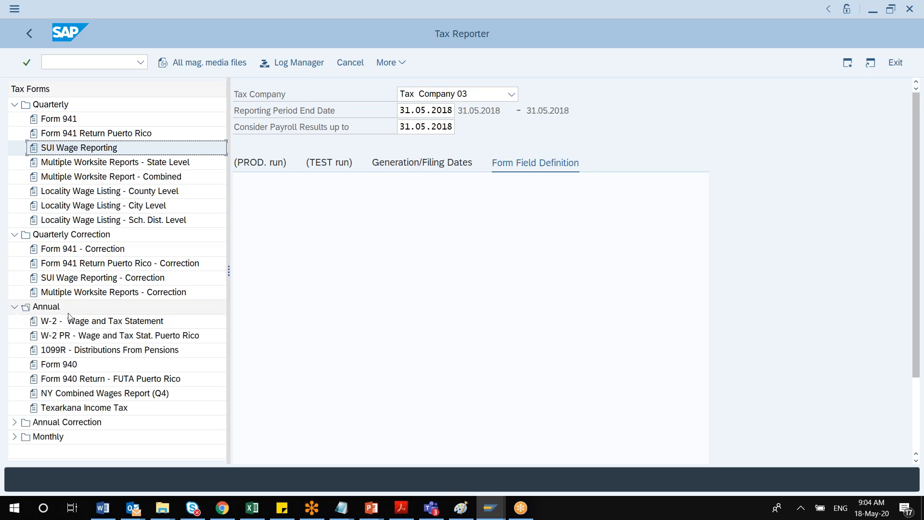
click(83, 322)
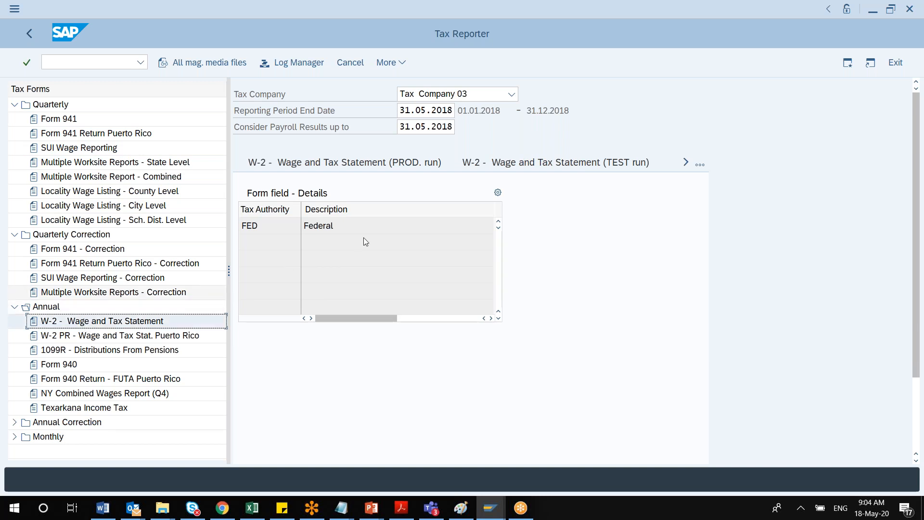
click(521, 165)
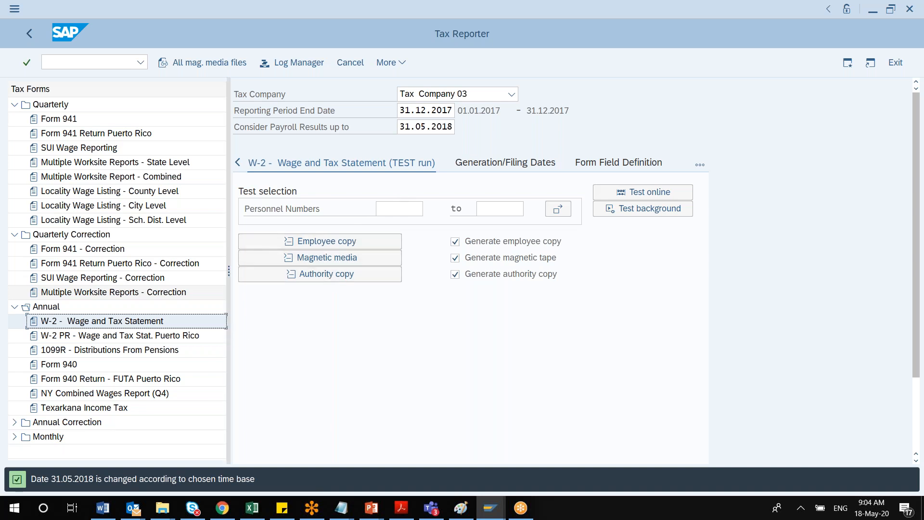
- Expand the W-2 test run's employee copy and authority copy details, and review the tax authorities listed under magnetic media
click(299, 259)
click(297, 242)
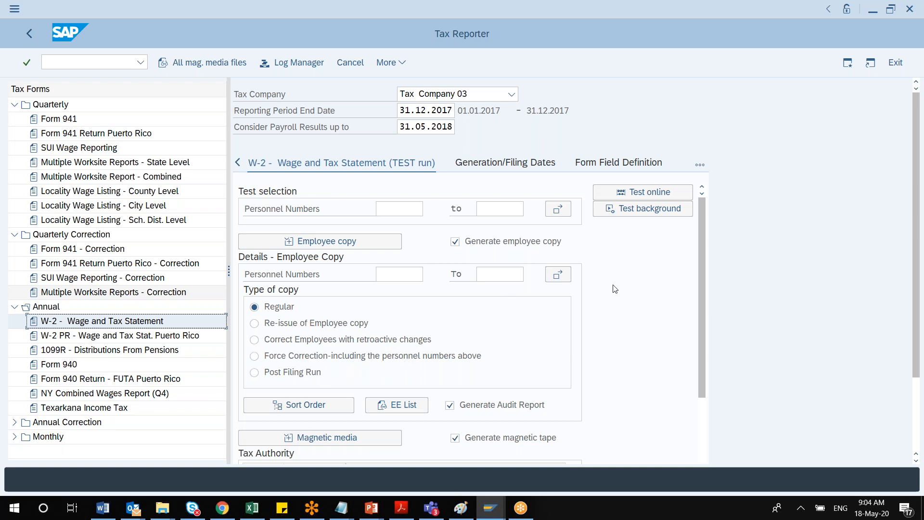
drag(700, 227, 701, 329)
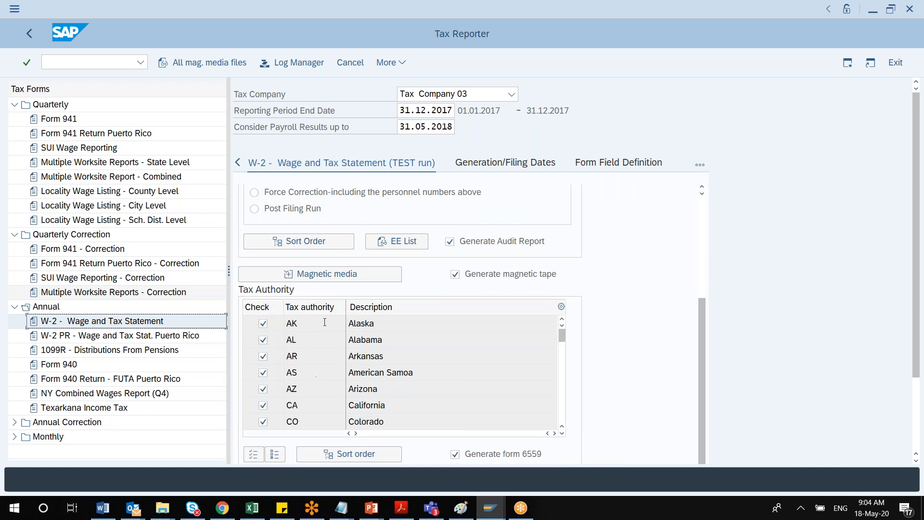
click(331, 272)
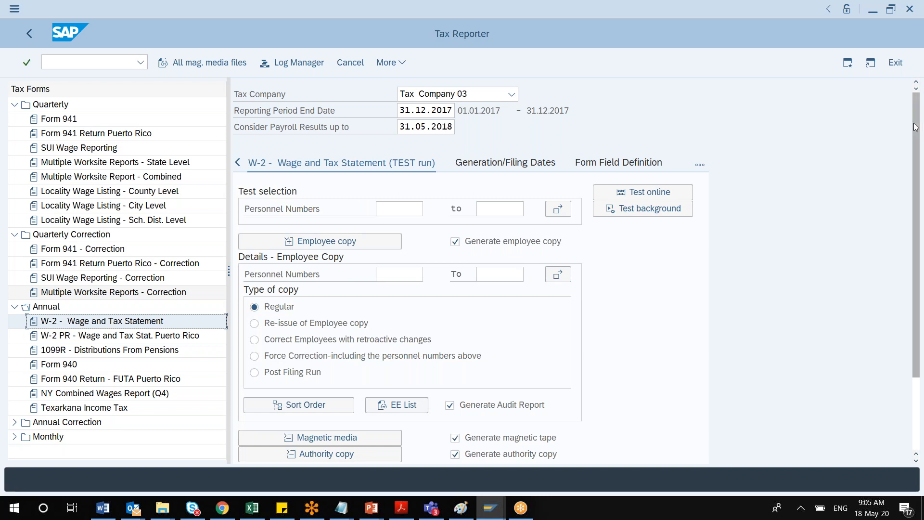
drag(916, 137, 911, 220)
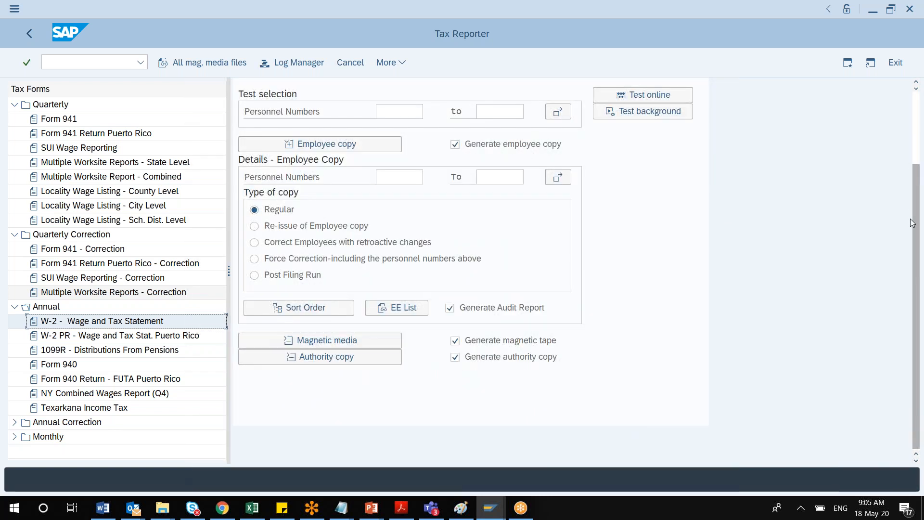
click(328, 366)
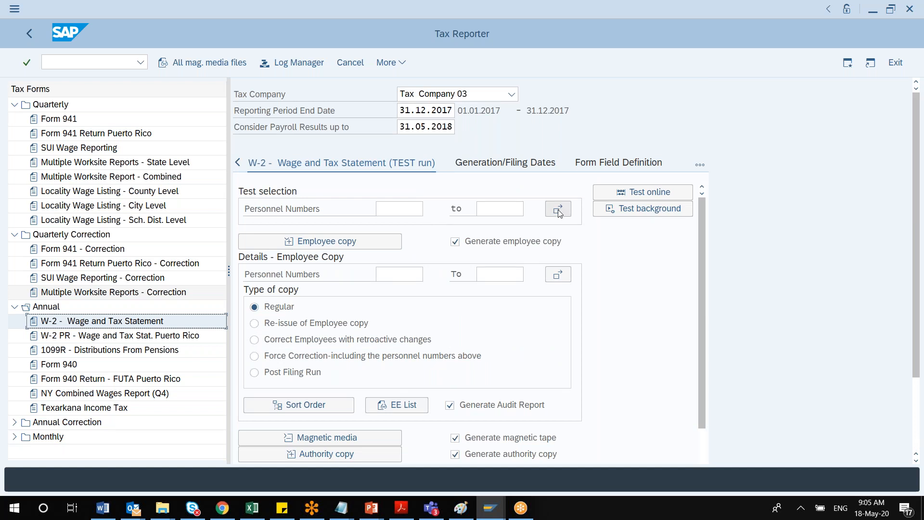
- Try the W-2 test online, and select an employee's personnel number for the employee copy through an unfiltered organizational assignment search
click(652, 193)
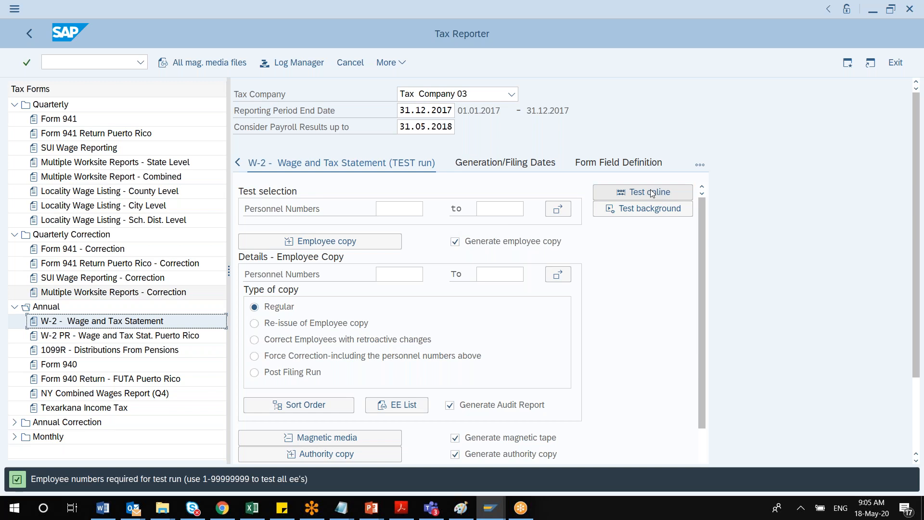
click(651, 193)
click(385, 275)
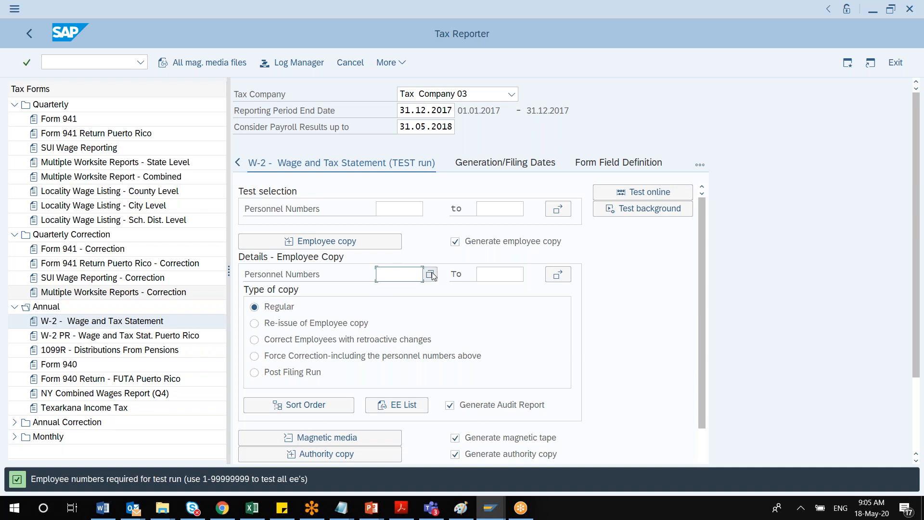
key(F4)
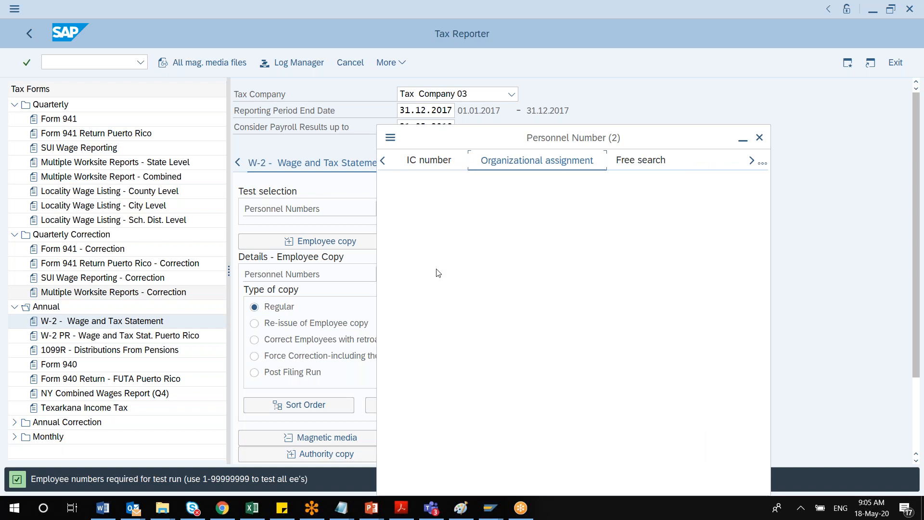
drag(637, 144, 332, 143)
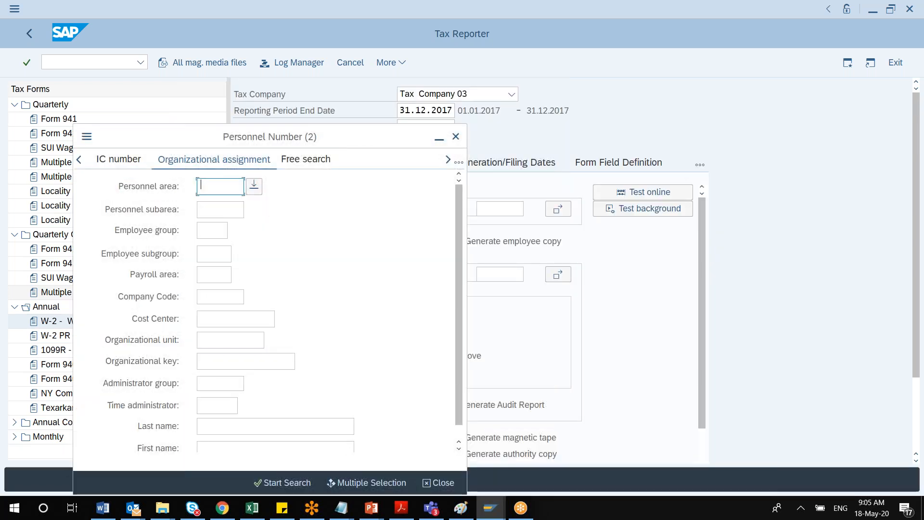
click(269, 483)
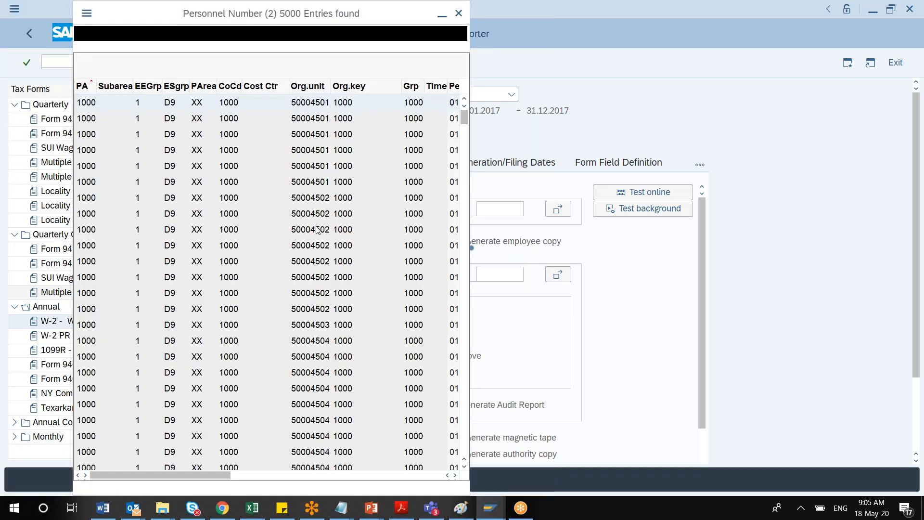
double_click(313, 227)
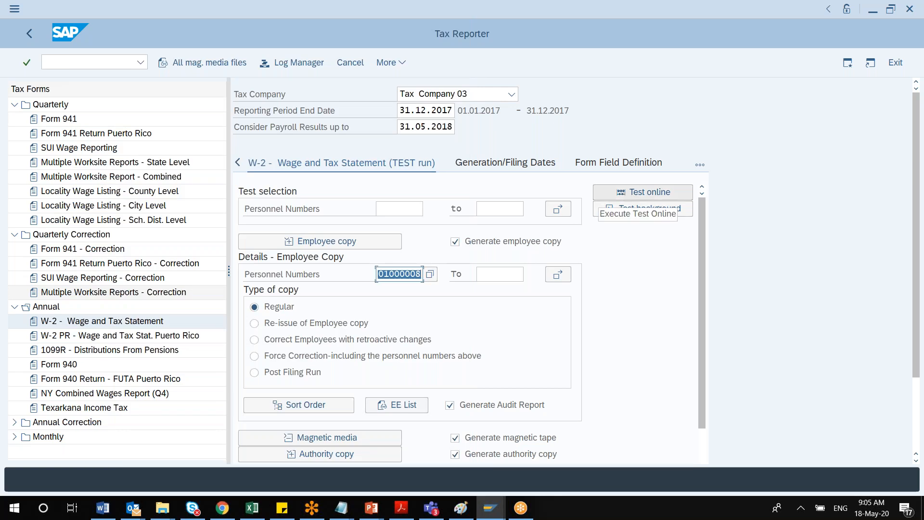
- Try to run the W-2 test online with the employee copy's personnel number filled in, and review the test run options
click(622, 191)
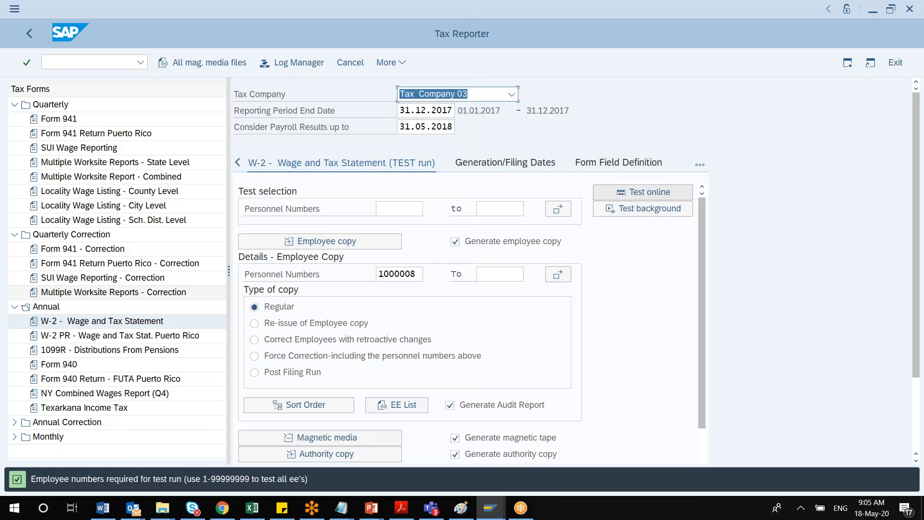
click(624, 192)
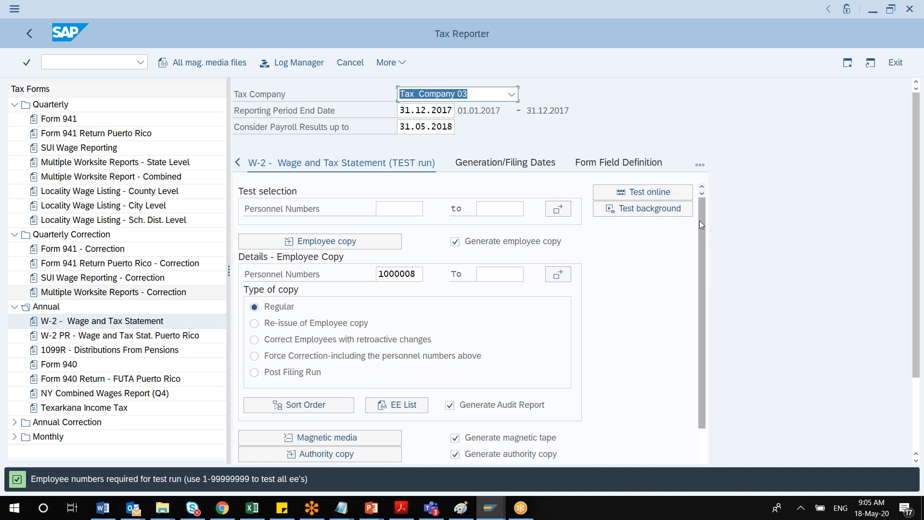
scroll(694, 242, down, 3)
scroll(695, 242, up, 3)
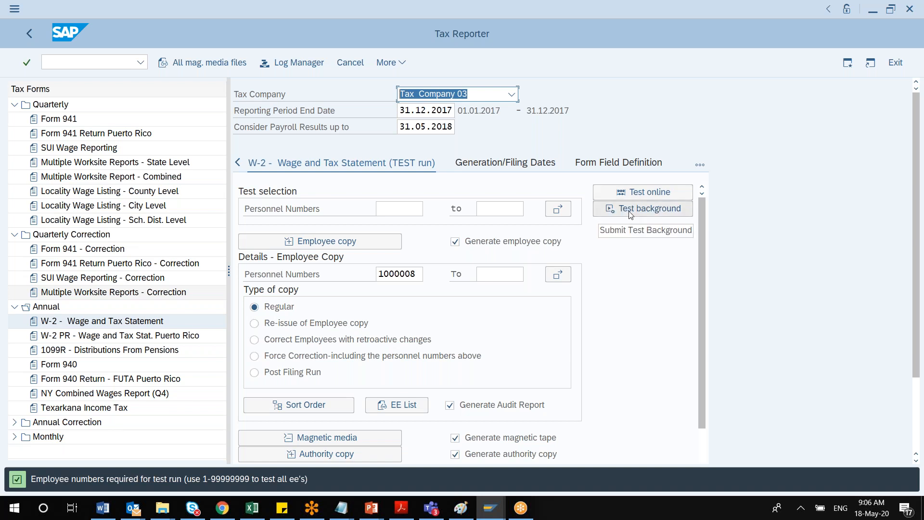
- Check the W-2 form's generation/filing dates and form field definition, and open its production run view
click(506, 167)
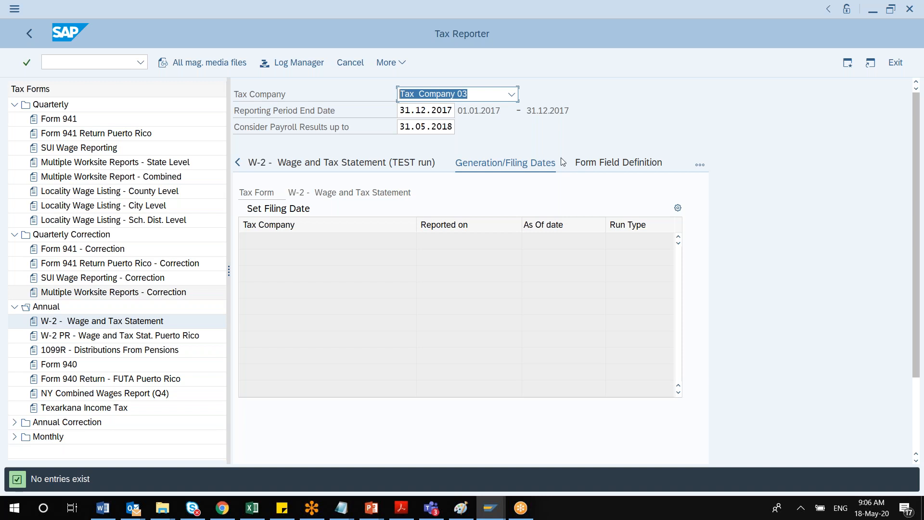
click(601, 166)
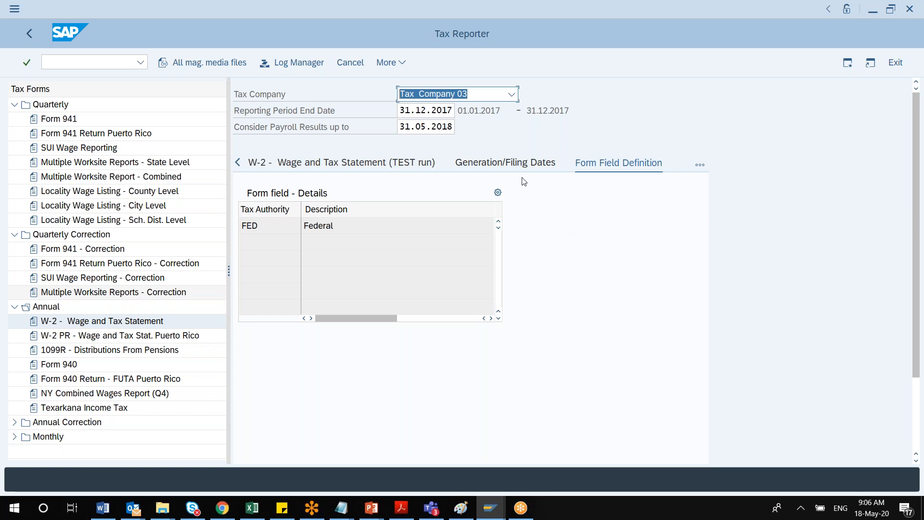
click(700, 166)
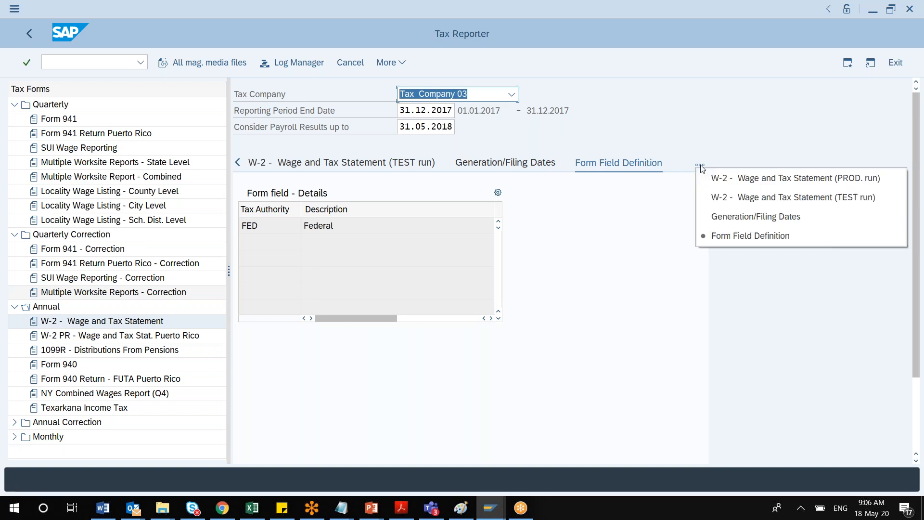
click(730, 188)
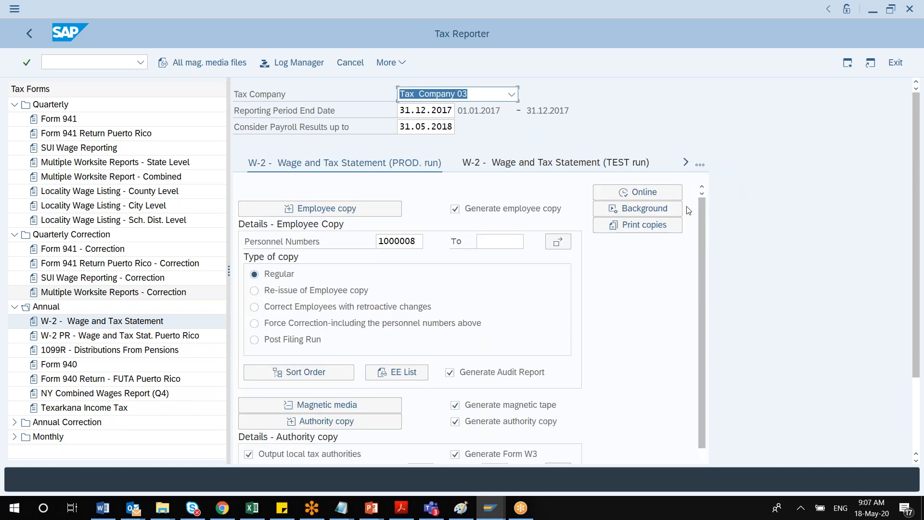
- Run the configuration check for the W-2 form, try to open the Configuration Remarks log, and return to the production run
click(402, 63)
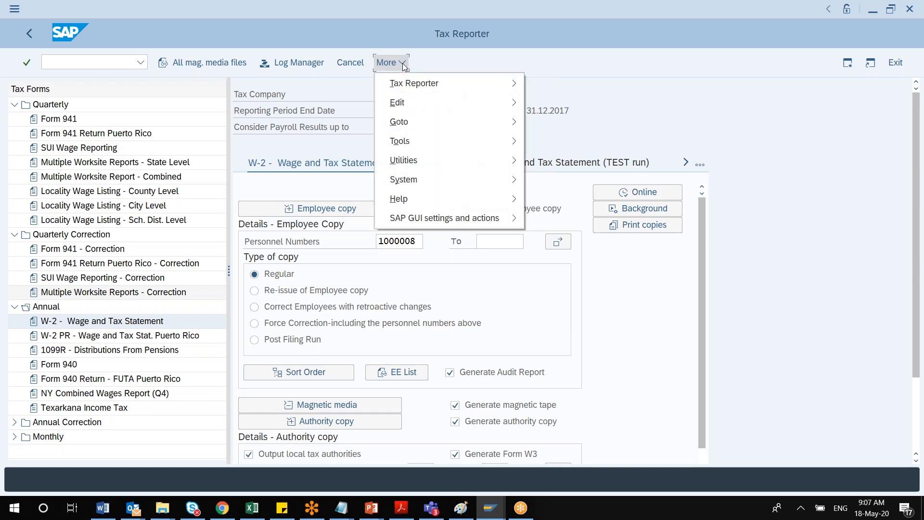
mouse_move(409, 85)
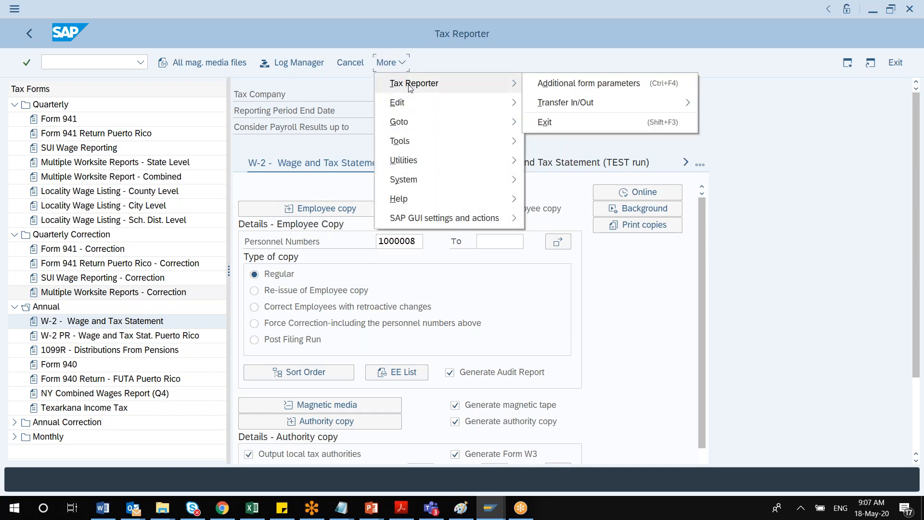
mouse_move(420, 164)
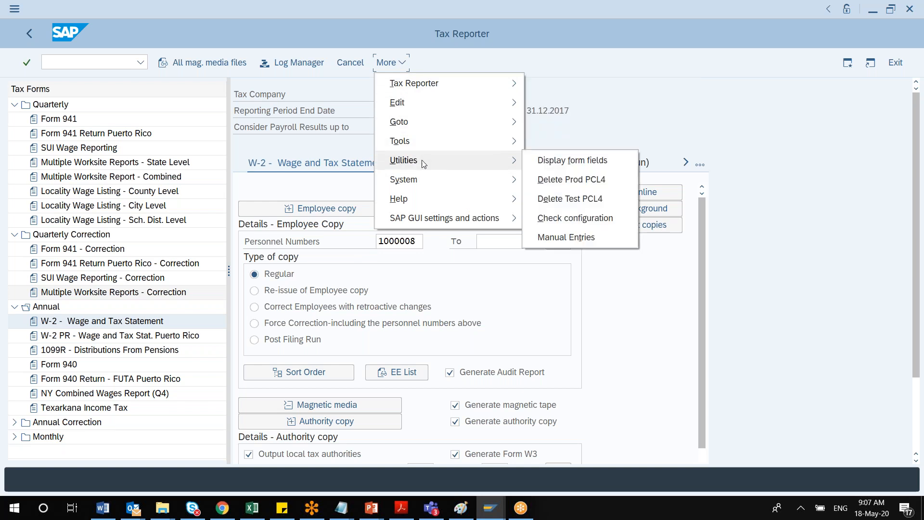
mouse_move(508, 178)
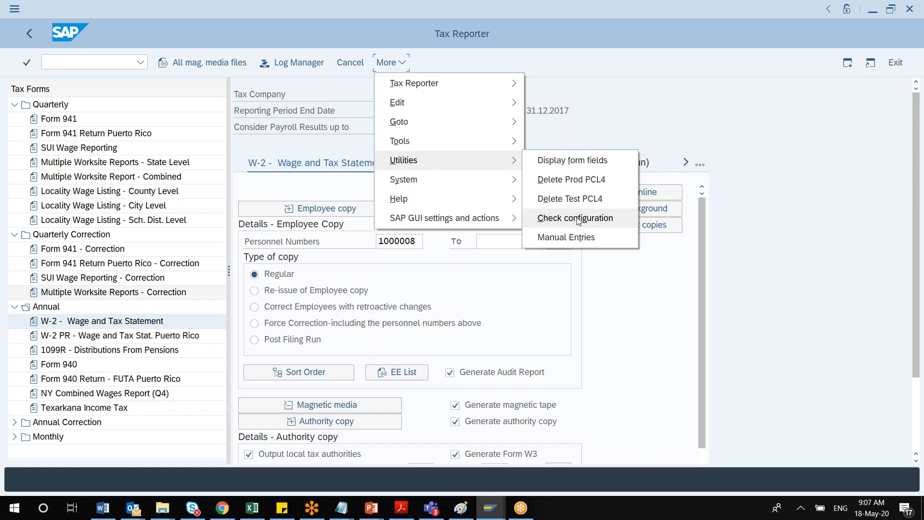
click(578, 221)
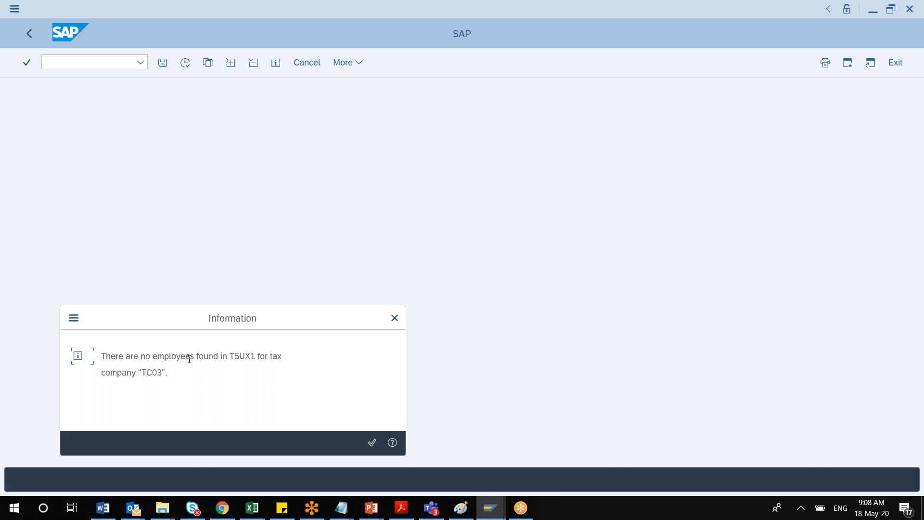
click(397, 323)
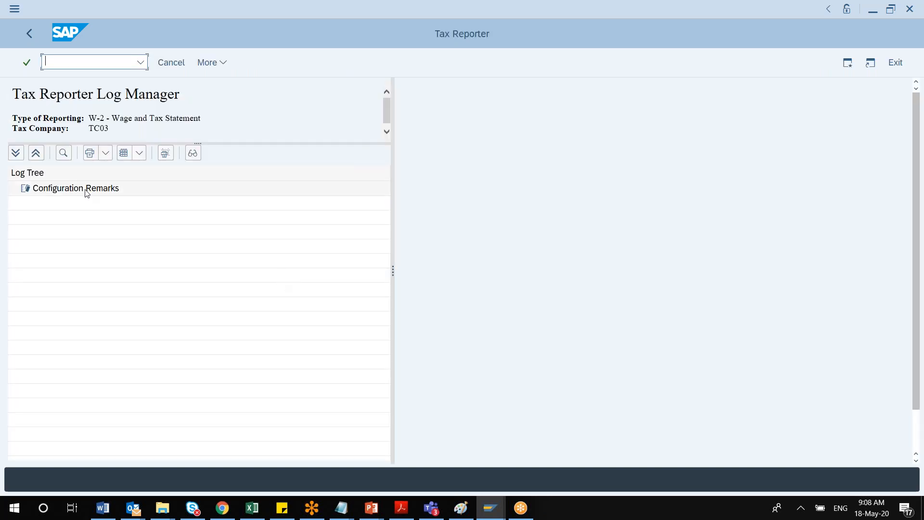
click(76, 187)
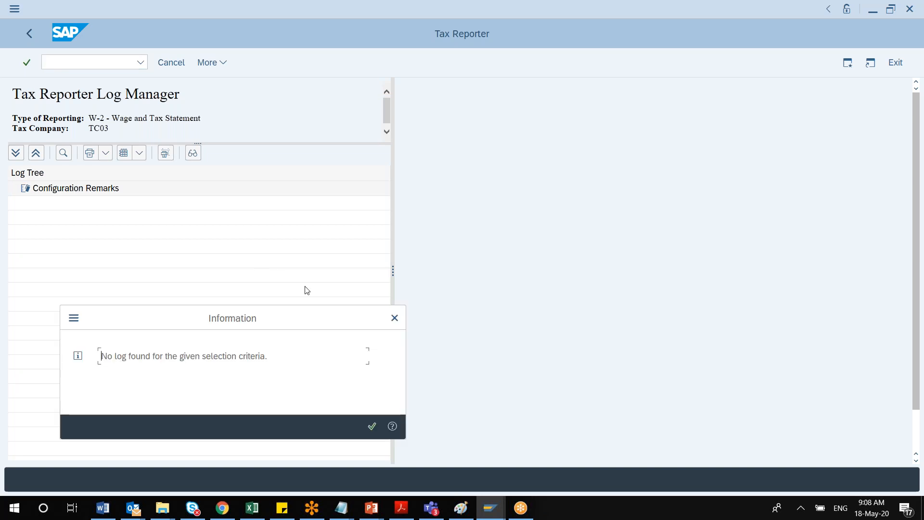
click(402, 320)
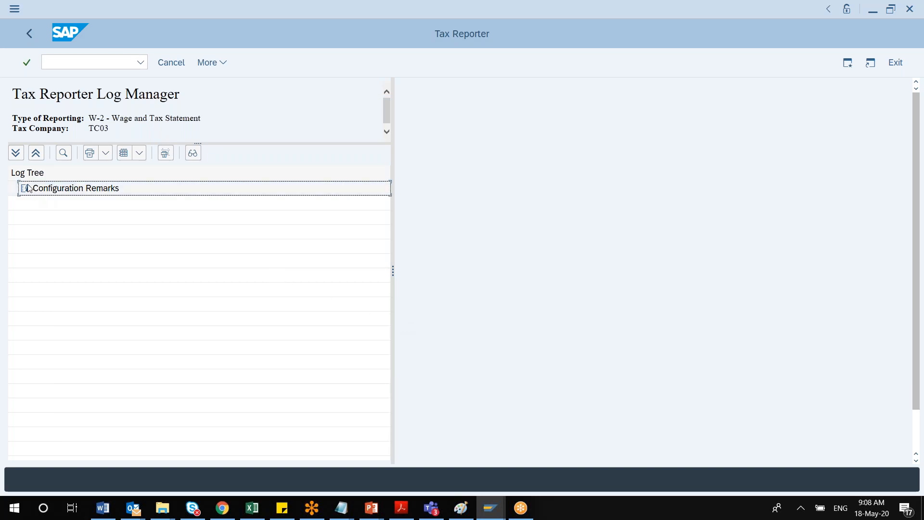
click(29, 33)
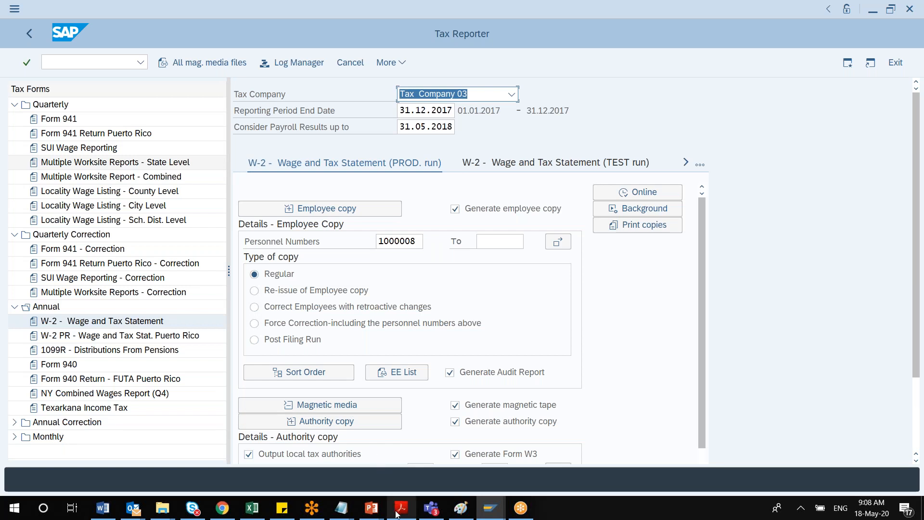
- Switch to "03. PY US RP Payroll Reporting.pdf" in Adobe Acrobat Reader and review its title page and the Payroll Reporting (PY-US-RP) overview
mouse_move(401, 508)
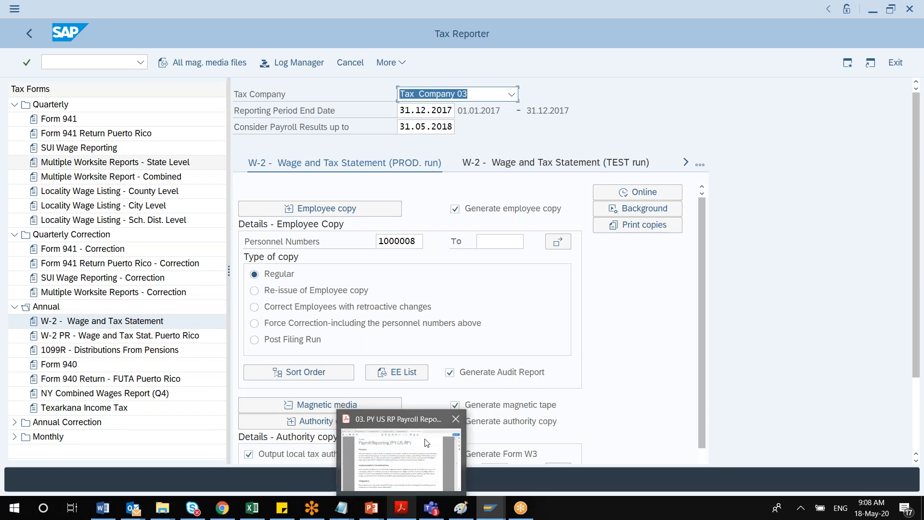
click(426, 442)
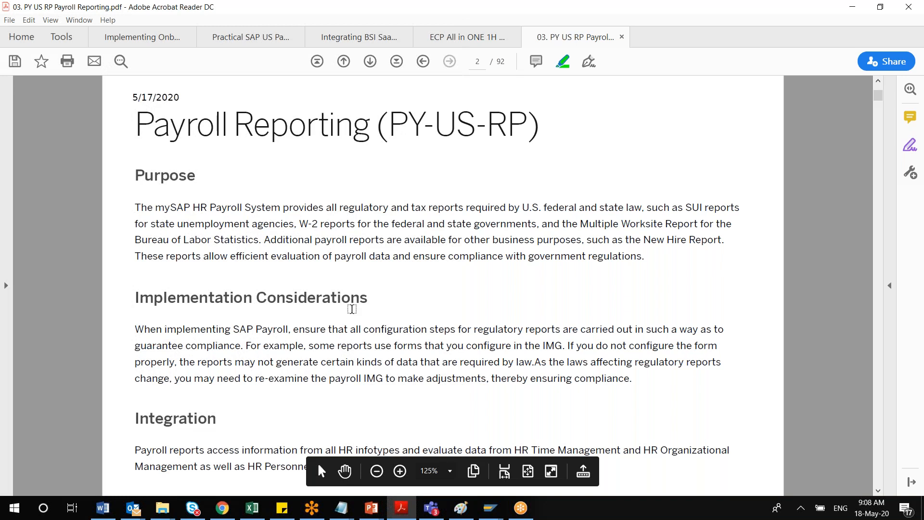
scroll(352, 309, up, 3)
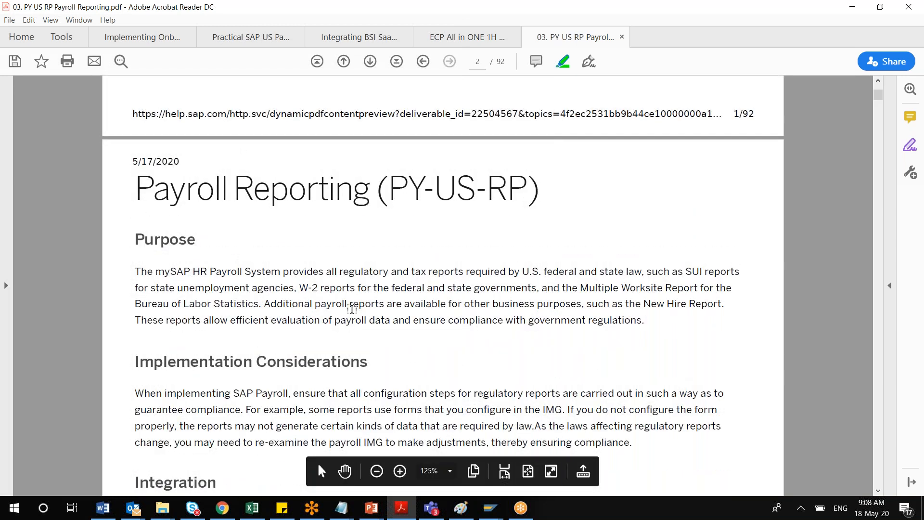
scroll(352, 309, up, 4)
scroll(352, 309, up, 12)
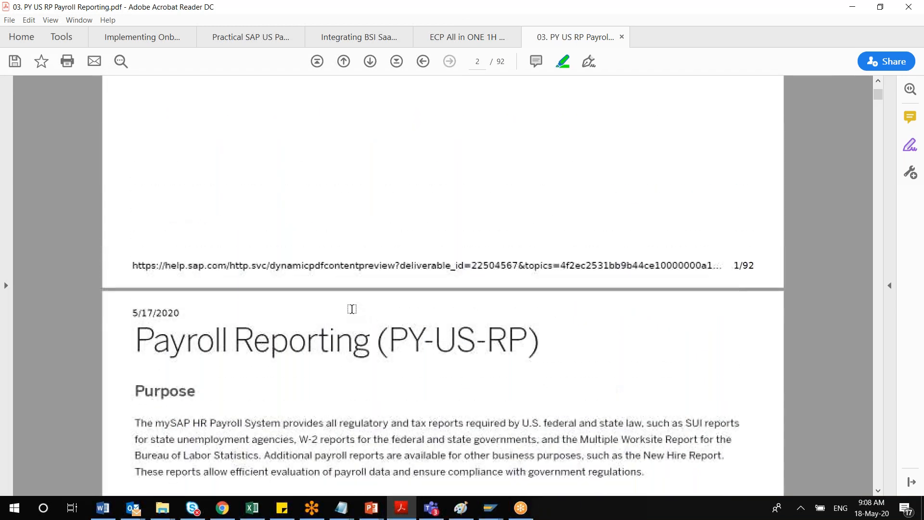
scroll(352, 309, up, 14)
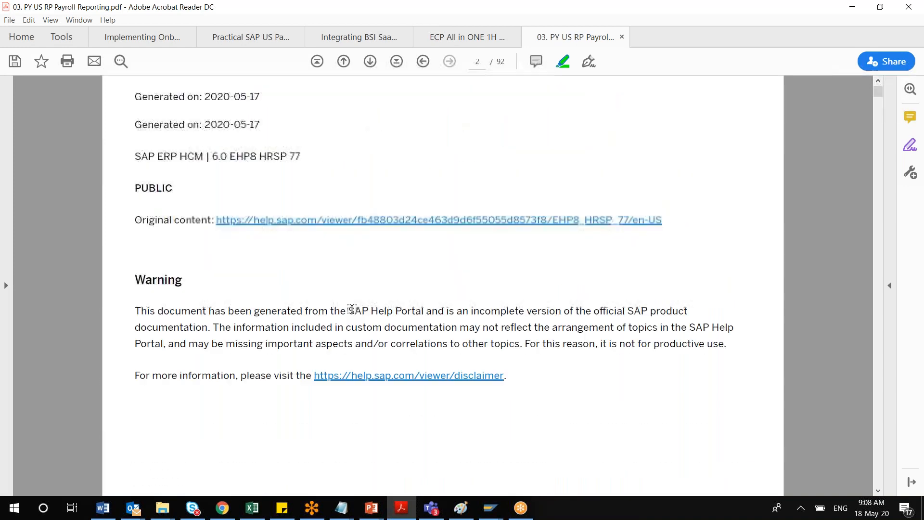
scroll(352, 309, down, 12)
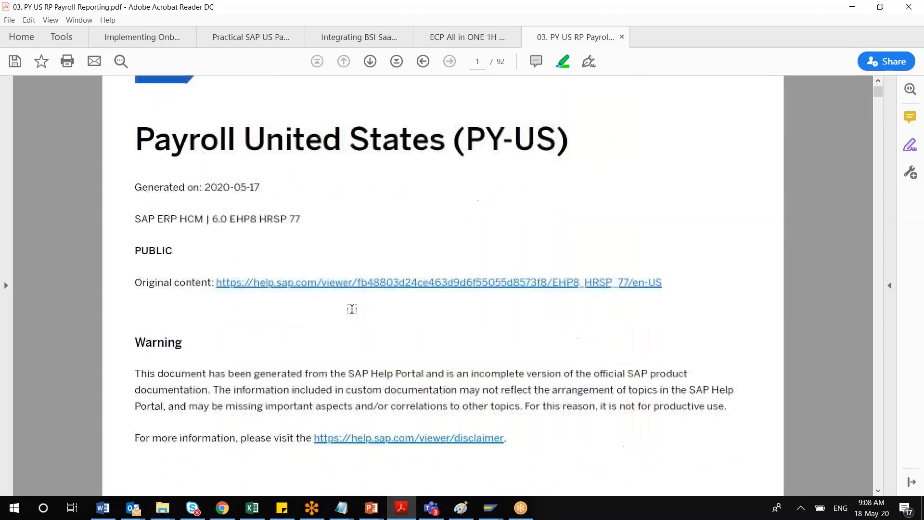
scroll(352, 309, down, 12)
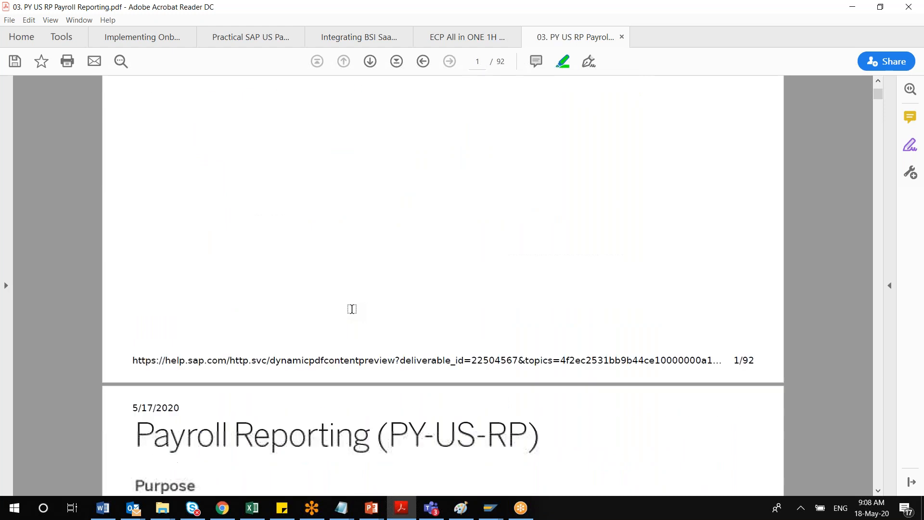
scroll(352, 308, up, 1)
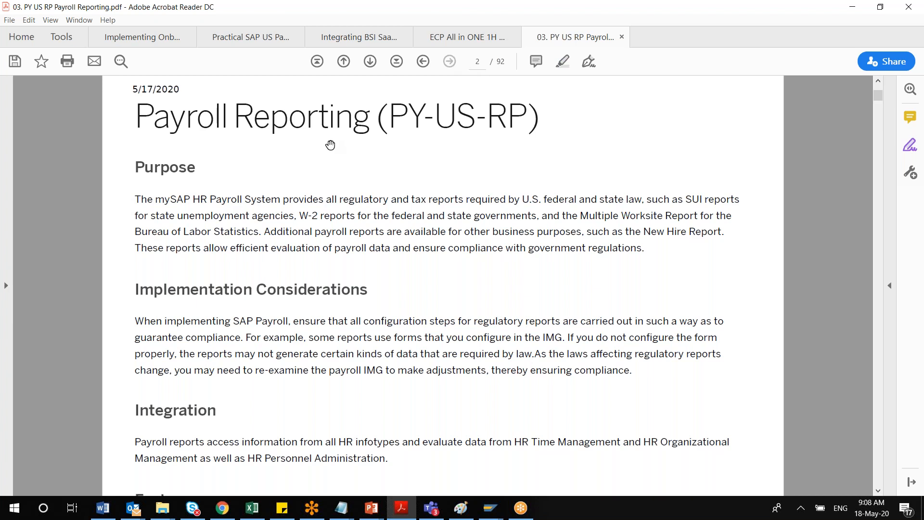
- Read through the Payroll Reporting integration and features sections and the Wage Type Reporter (Report H99CWTR0) section
scroll(330, 144, down, 1)
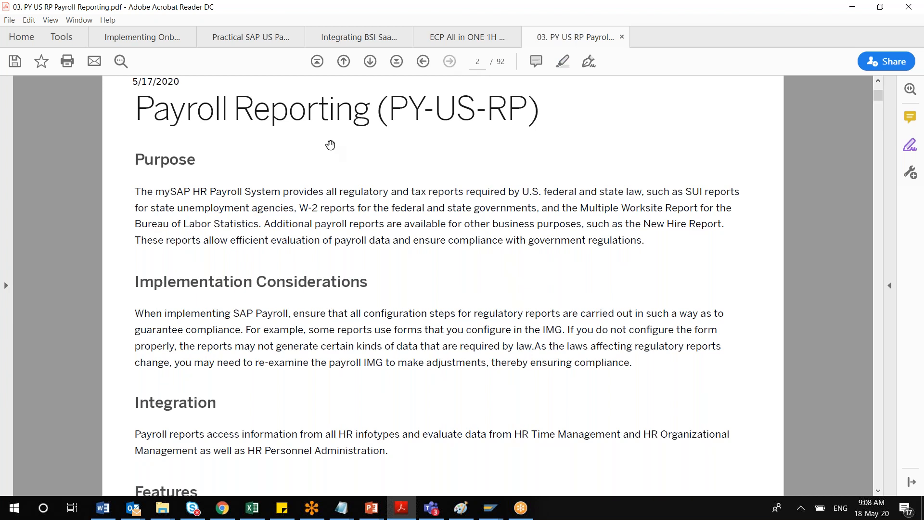
scroll(330, 145, down, 5)
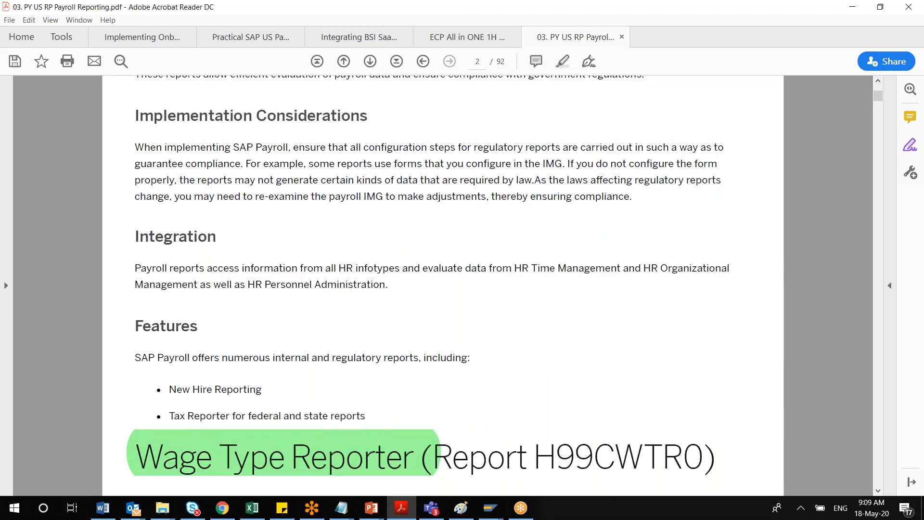
scroll(330, 145, down, 5)
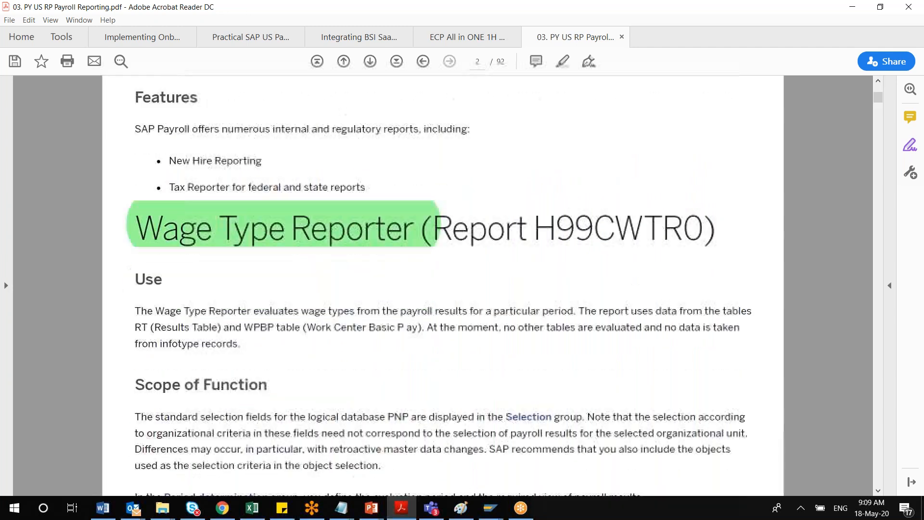
scroll(439, 289, down, 3)
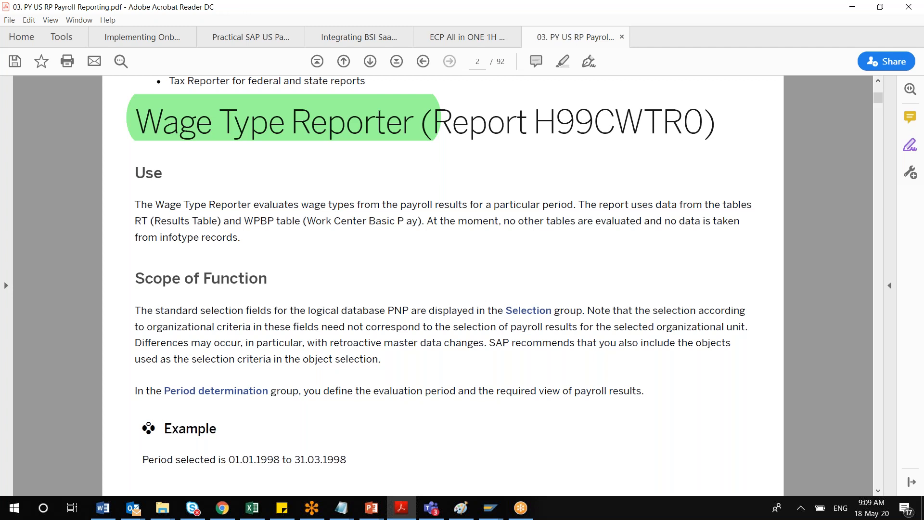
scroll(439, 274, up, 1)
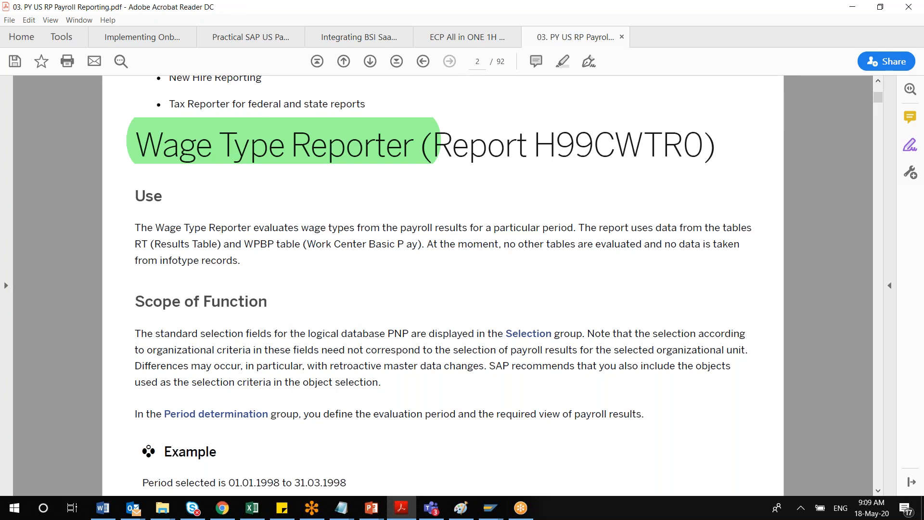
scroll(439, 284, down, 20)
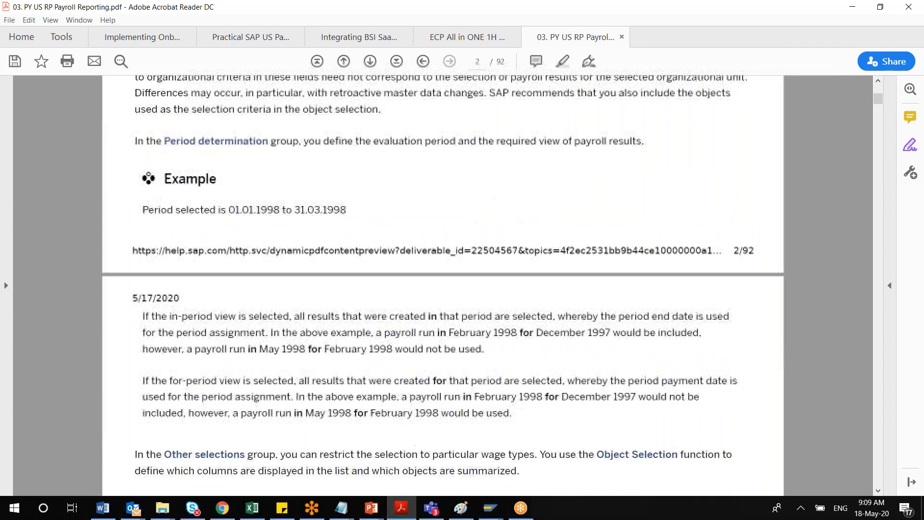
scroll(442, 284, down, 12)
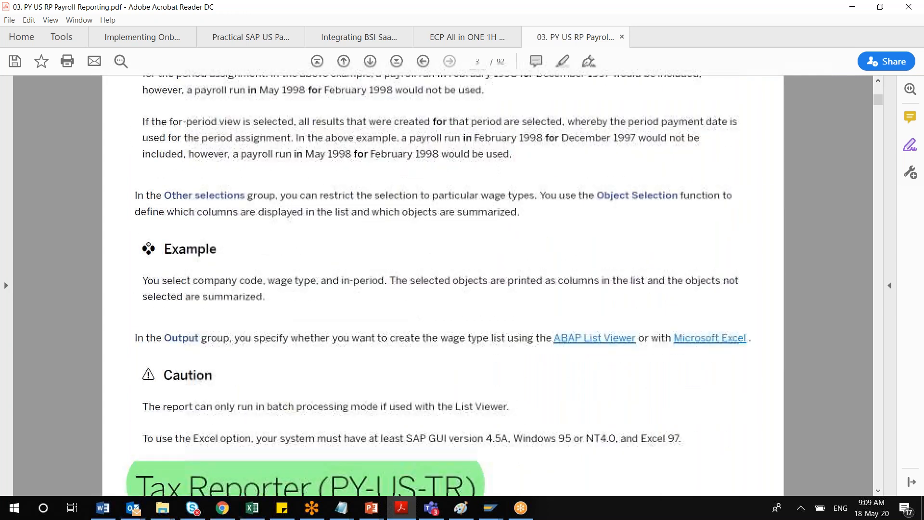
- Review the Tax Reporter (PY-US-TR) section, covering its federal and state forms and the implementation considerations
scroll(443, 284, down, 7)
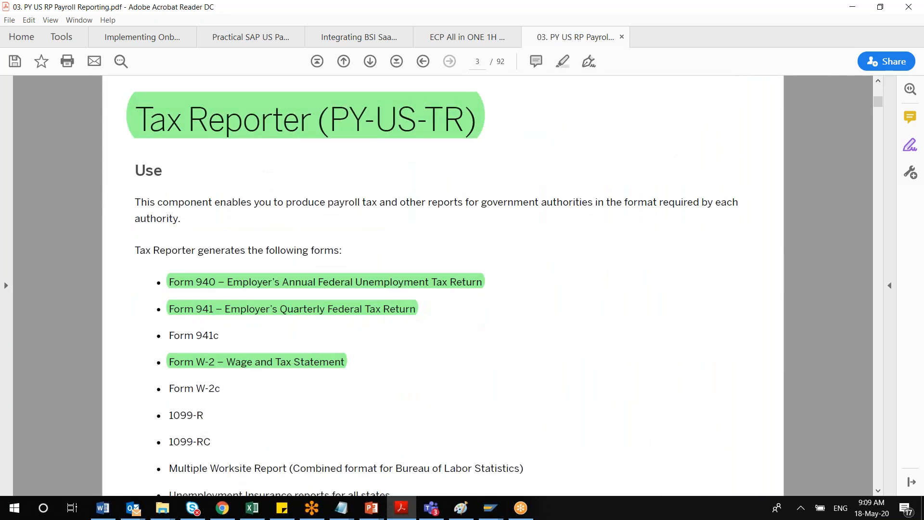
scroll(324, 182, down, 1)
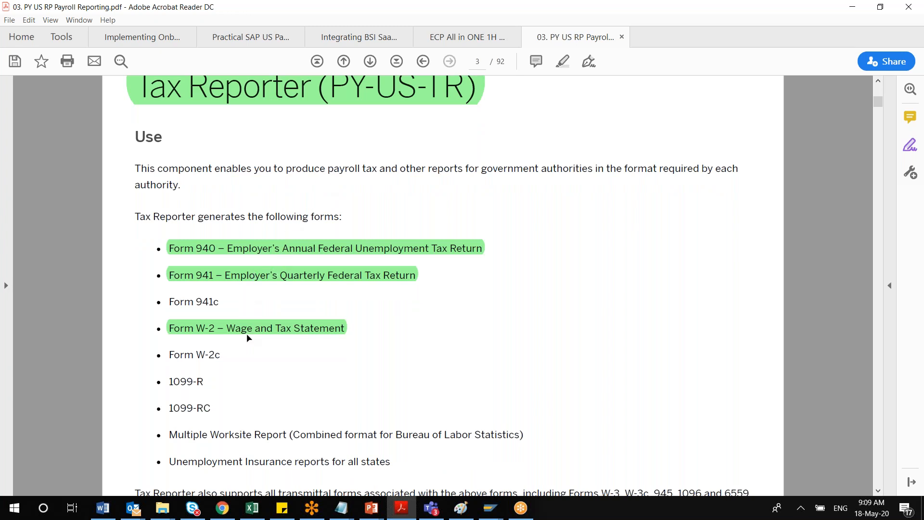
scroll(247, 333, down, 7)
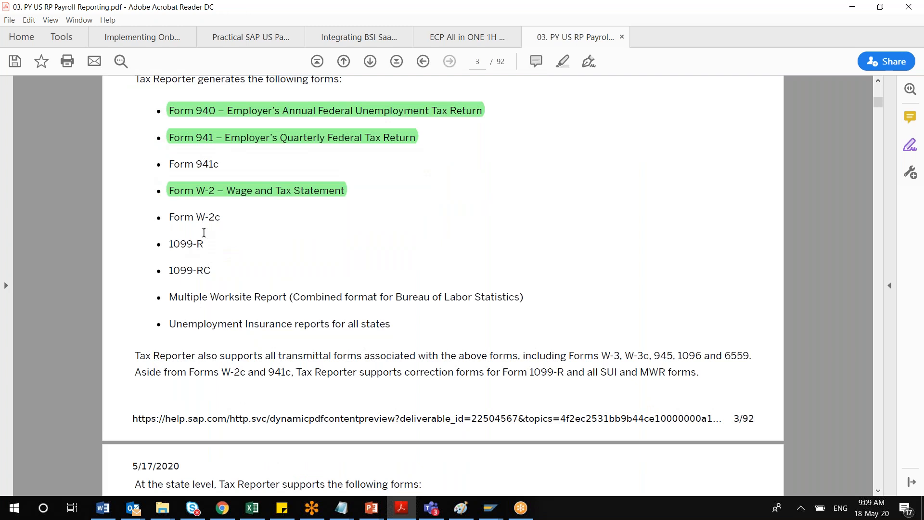
scroll(203, 232, down, 10)
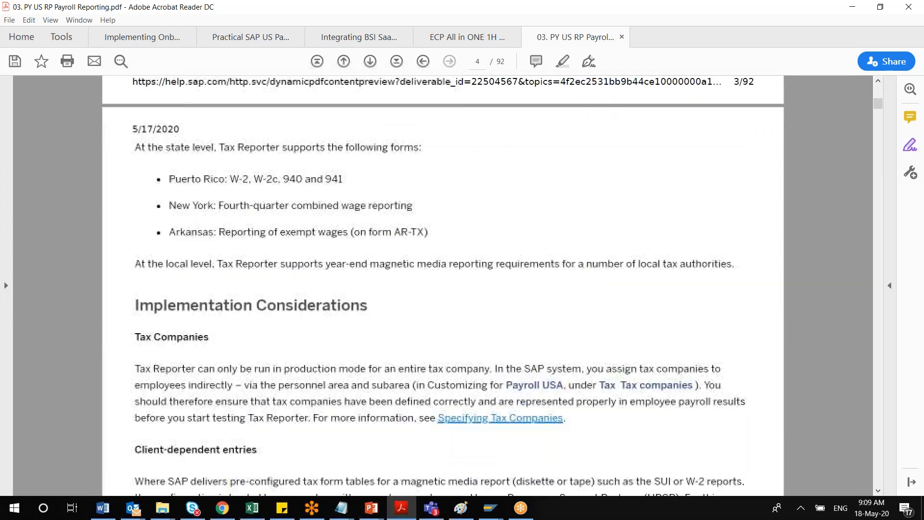
scroll(443, 284, down, 5)
- Examine The Reporting Process section, including its prerequisites and the Tax Reporter process flow diagram
scroll(443, 284, down, 17)
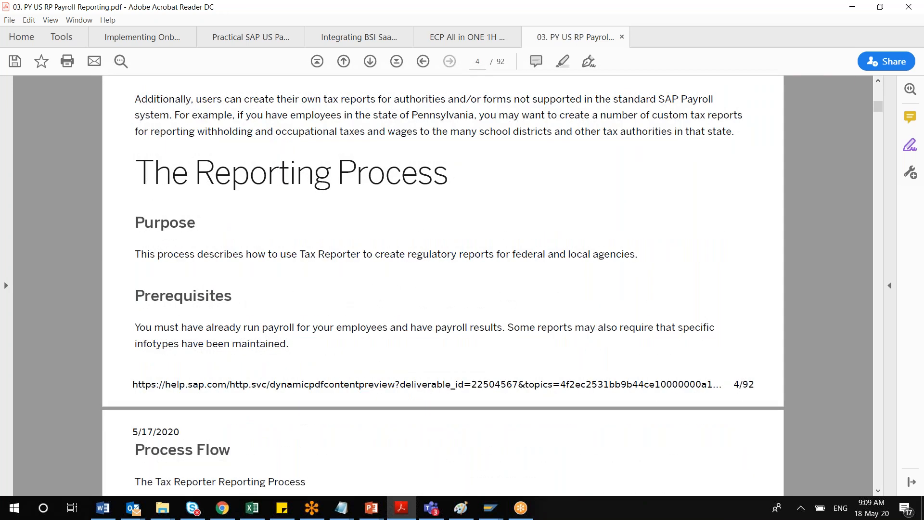
scroll(443, 284, down, 1)
scroll(443, 284, down, 6)
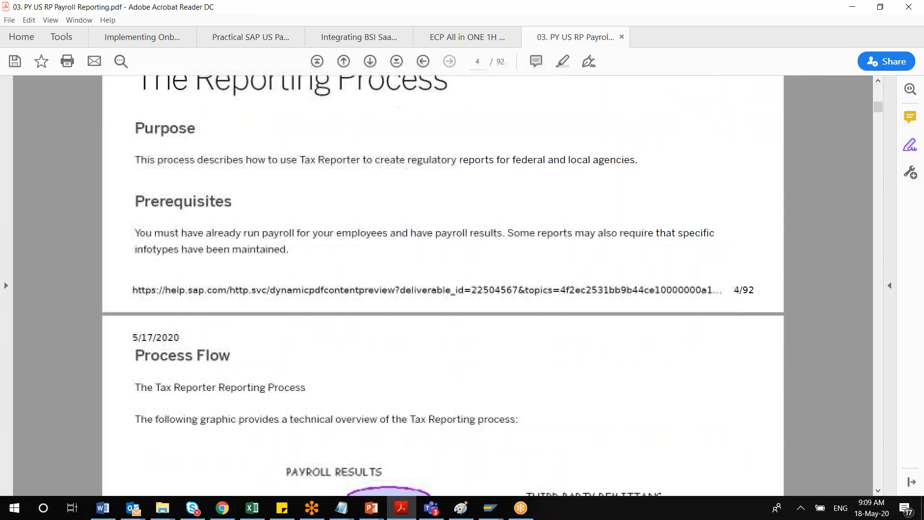
scroll(443, 284, down, 6)
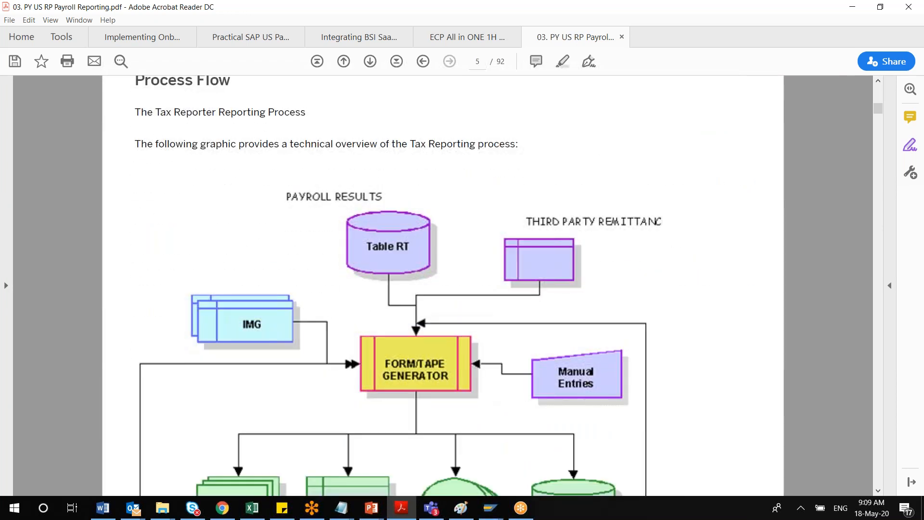
scroll(443, 284, down, 3)
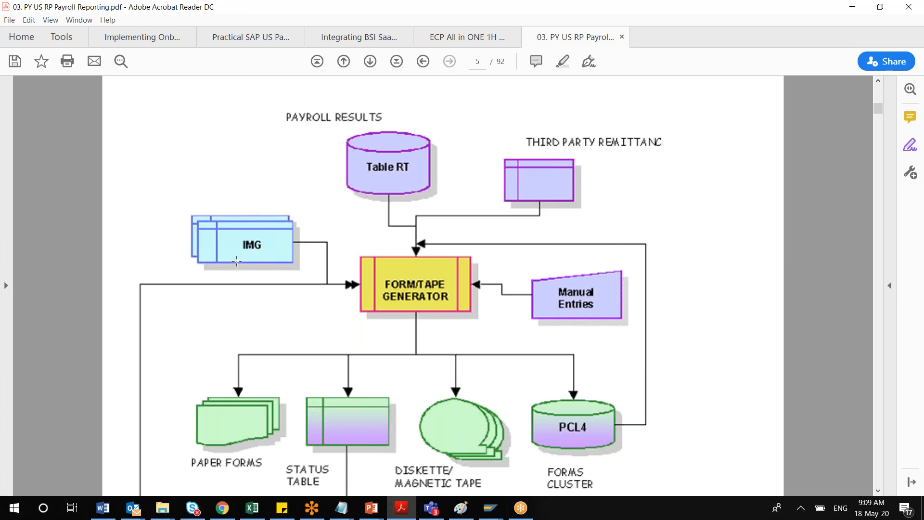
scroll(236, 261, down, 1)
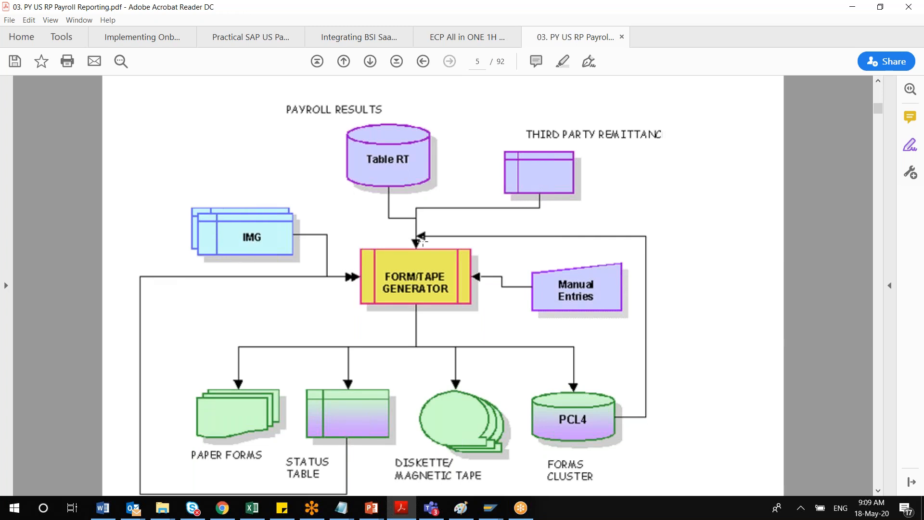